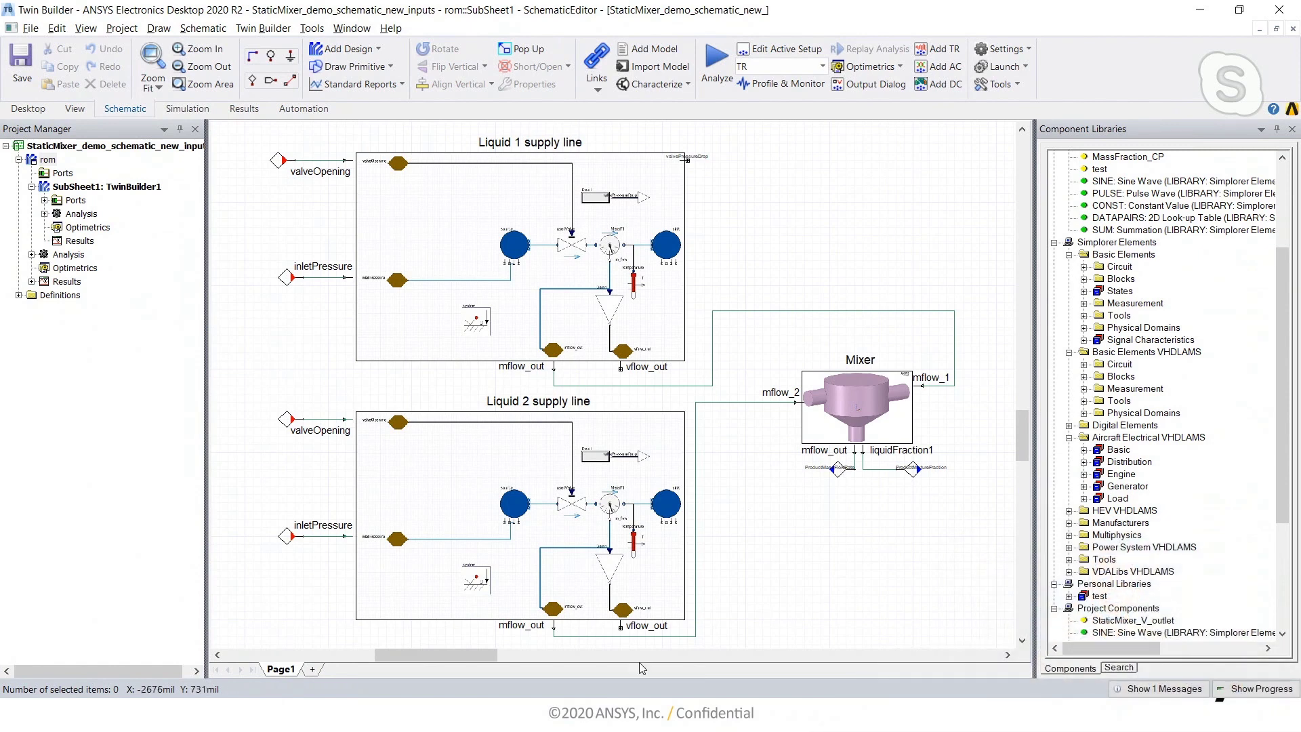
- Raise V_gasoil to 6.38445e-01 in the ROM viewer and rotate the mixer to inspect the re-evaluated contour
key("alt+Tab")
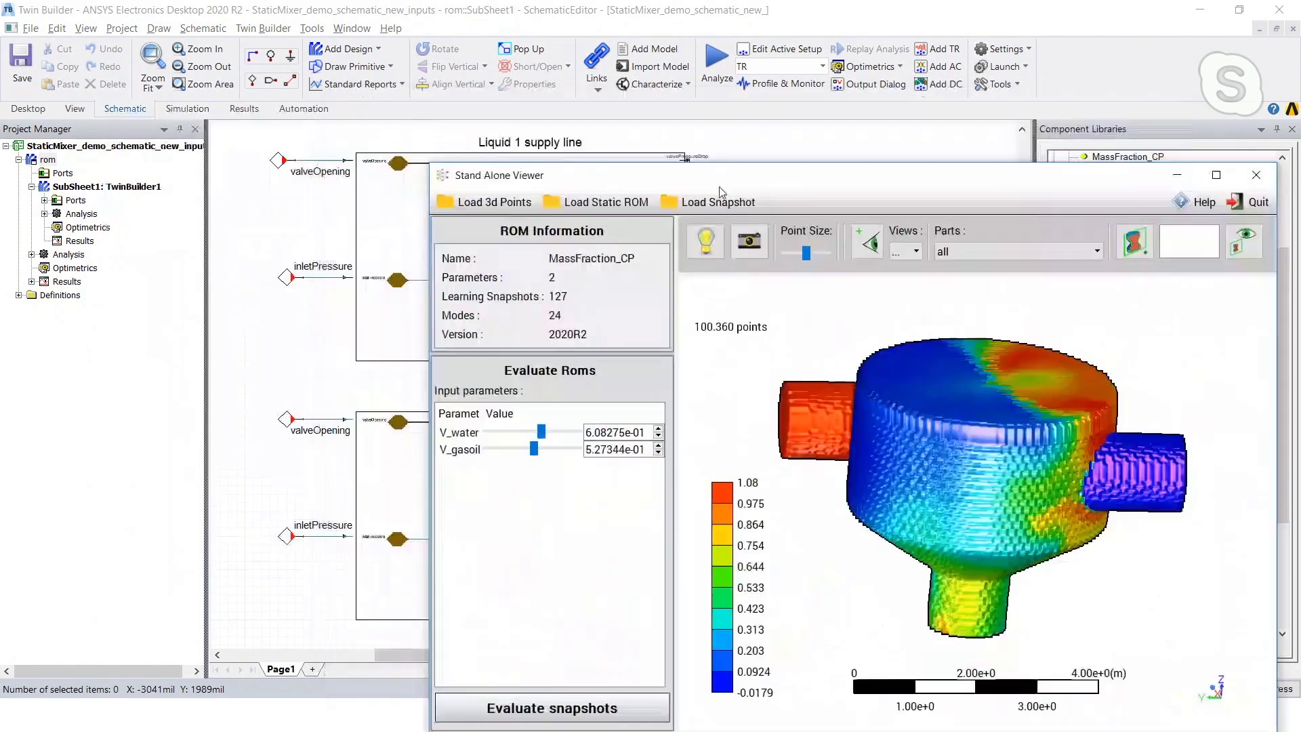
left_click_drag(721, 190, 676, 166)
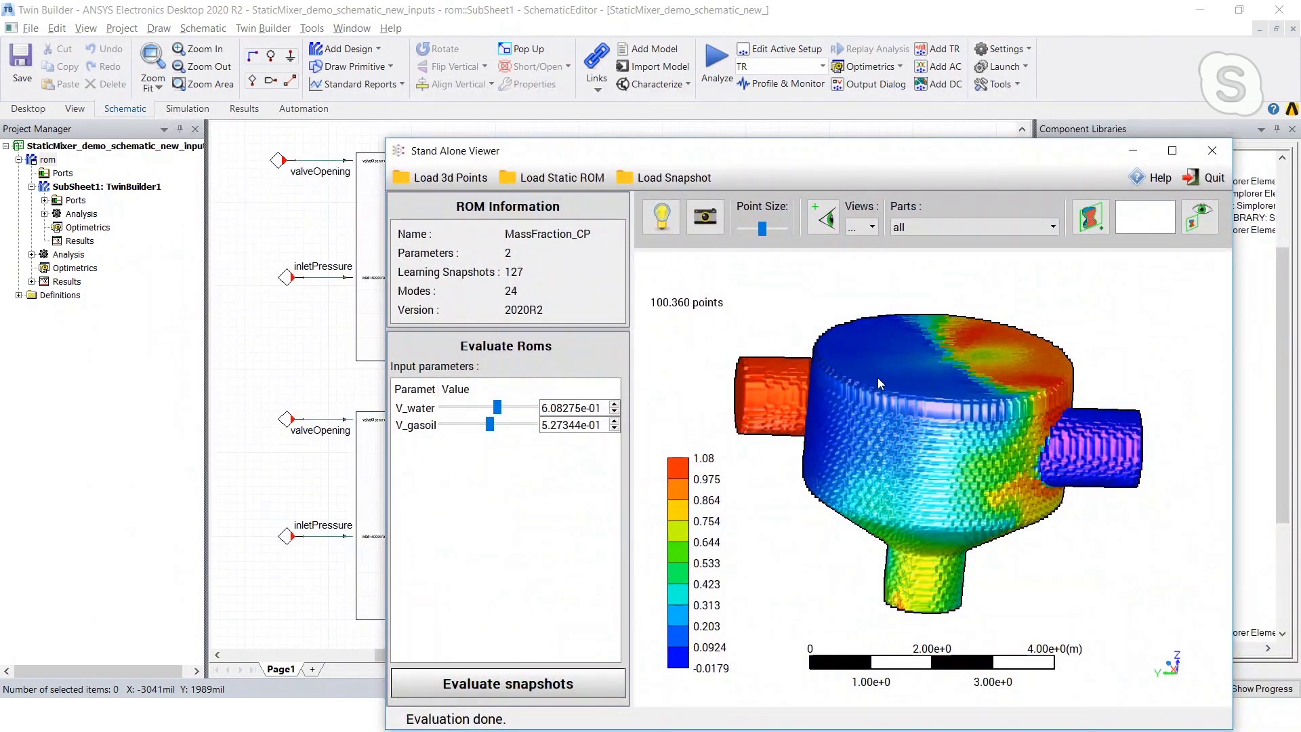
left_click_drag(681, 433, 814, 508)
mouse_move(490, 426)
left_mouse_down()
mouse_move(455, 425)
mouse_move(500, 425)
left_mouse_up()
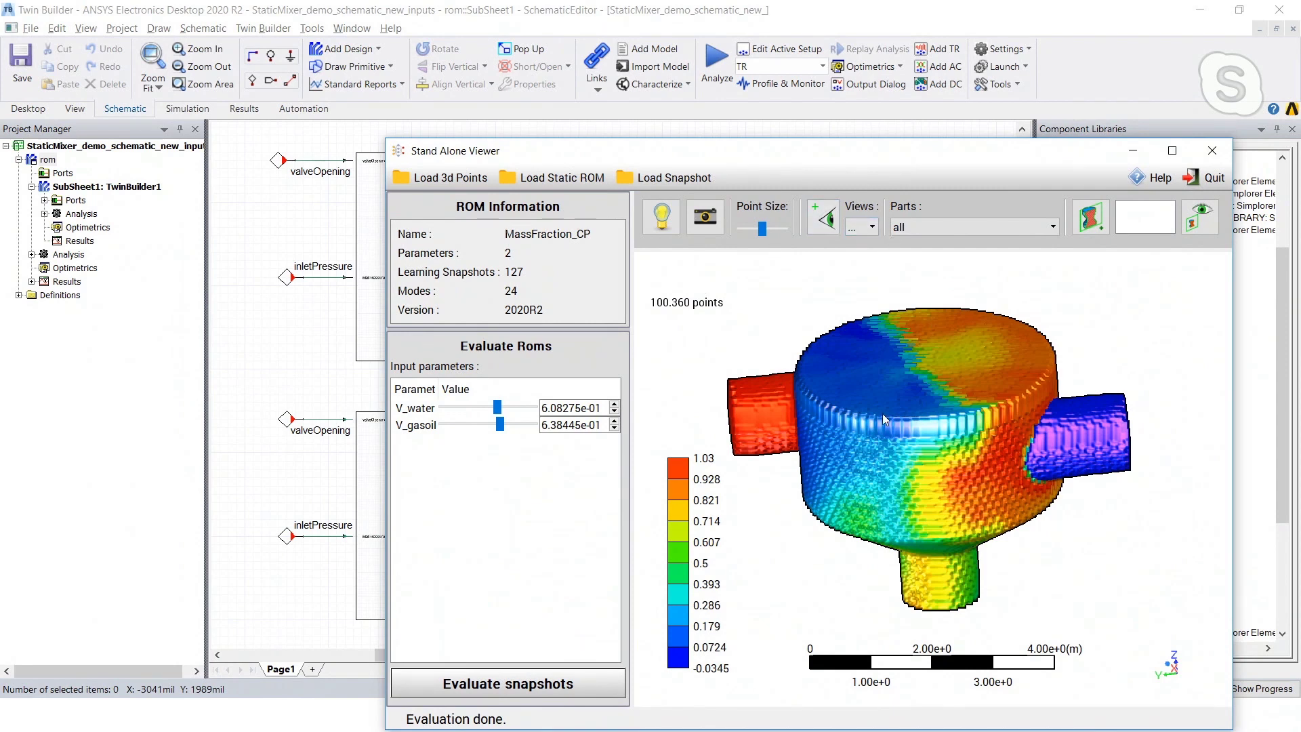
mouse_move(912, 316)
left_mouse_down()
mouse_move(997, 536)
mouse_move(908, 328)
left_mouse_up()
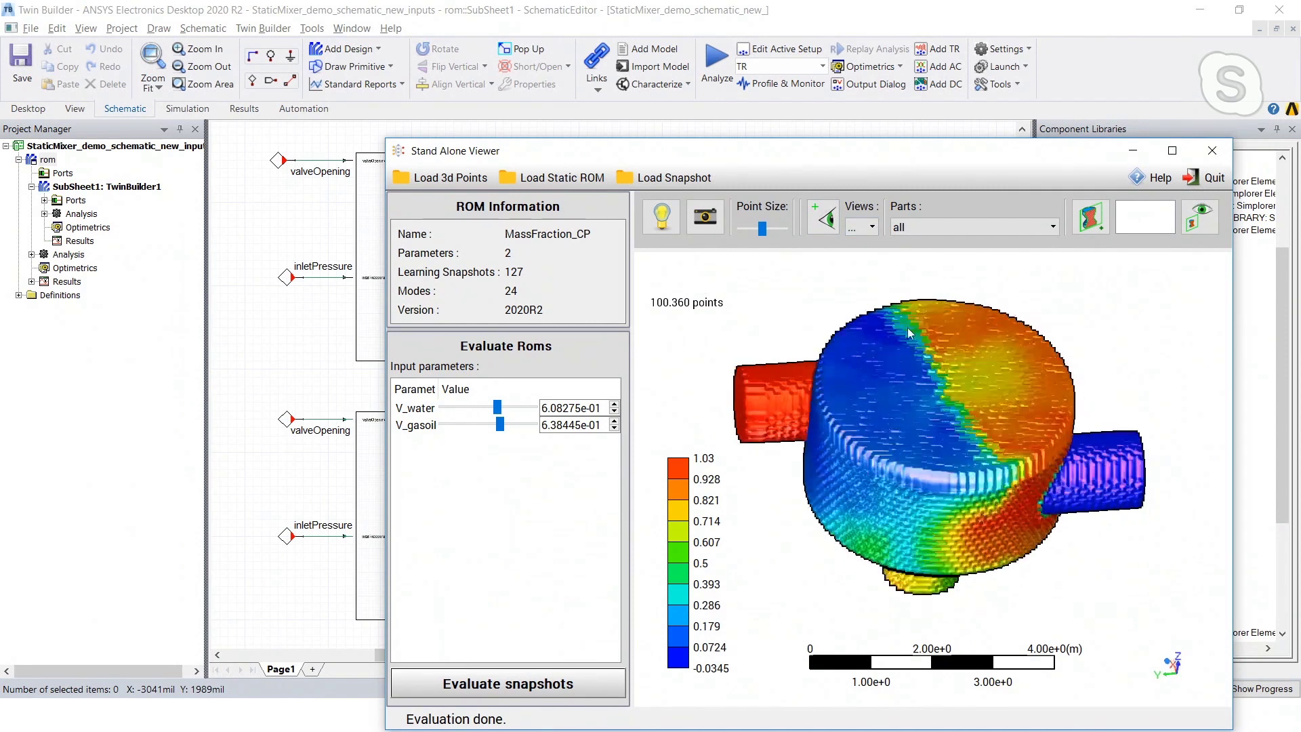
- Apply the tilted cut-plane view, orbit the sliced mixer side-on, then minimize the viewer
left_click(871, 231)
left_click(861, 292)
left_click_drag(902, 399, 983, 440)
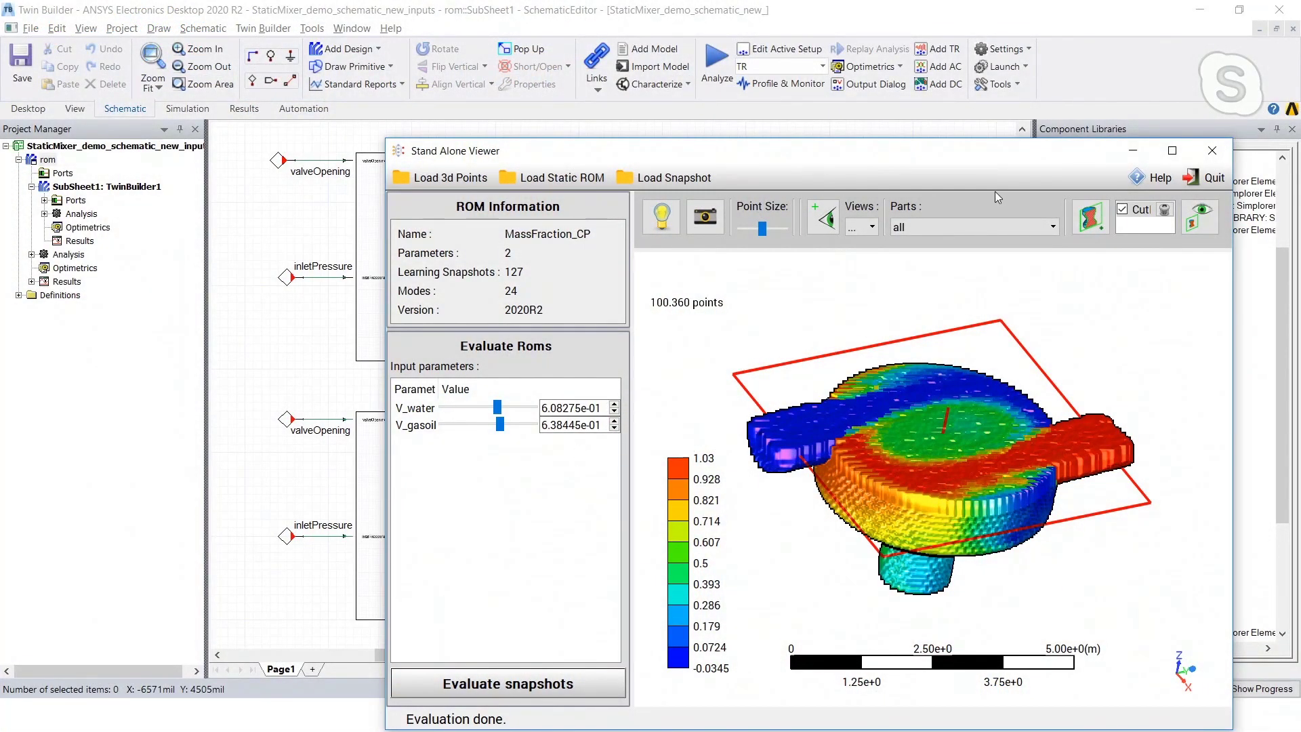
left_click(1133, 152)
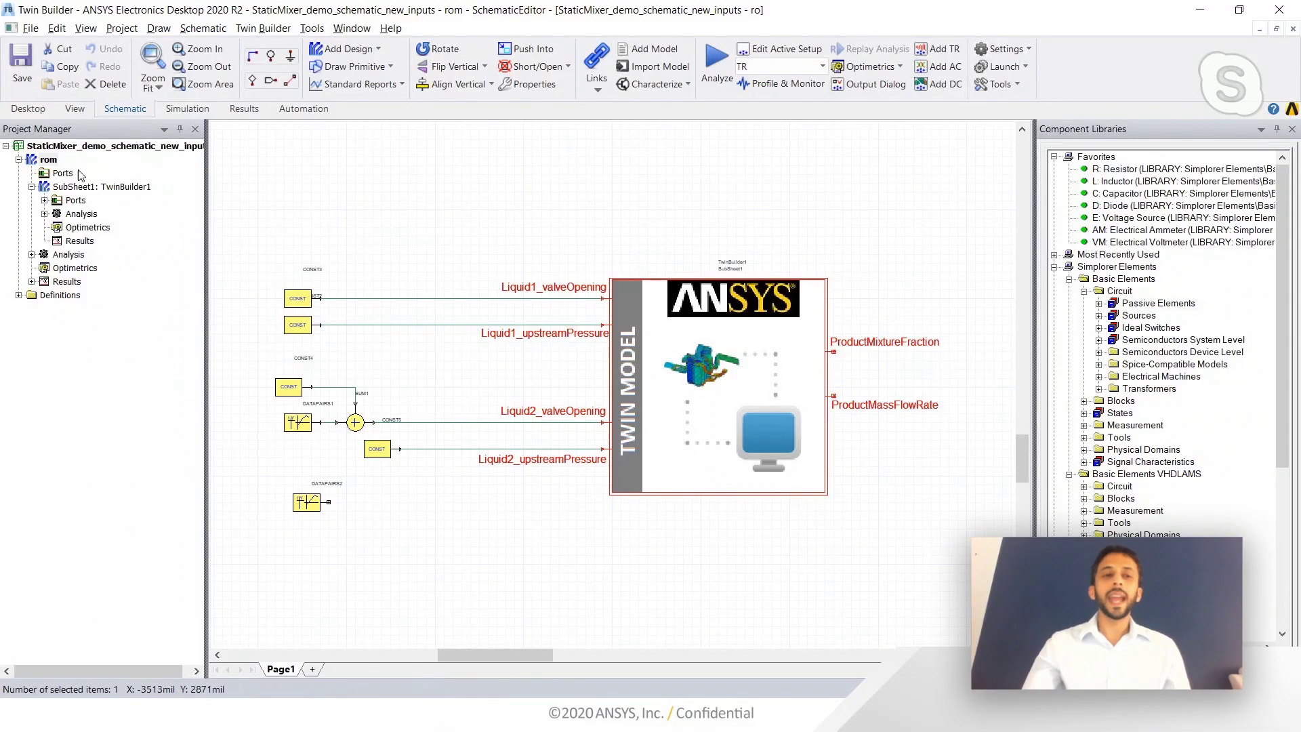
- Show the Twin Model block's Compile As Twin Model options, dismiss them unchanged, and switch programs
right_click(700, 412)
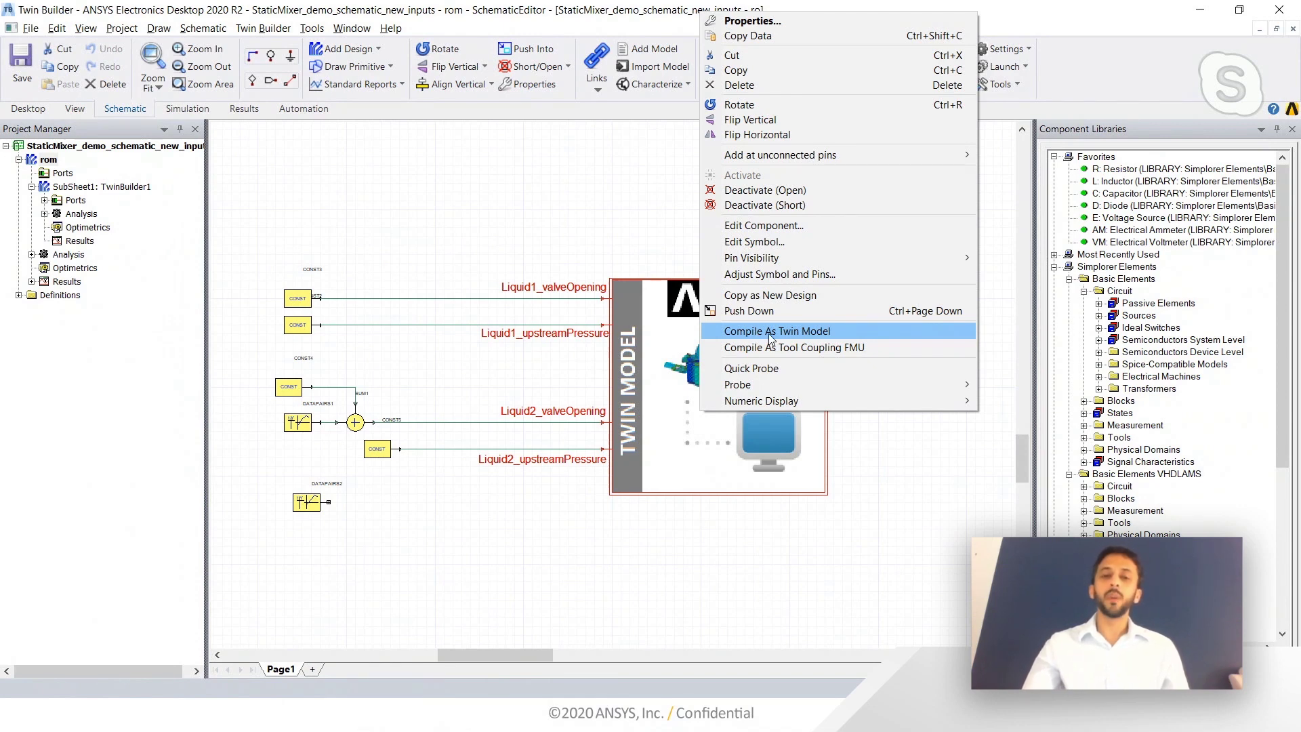
right_click(700, 443)
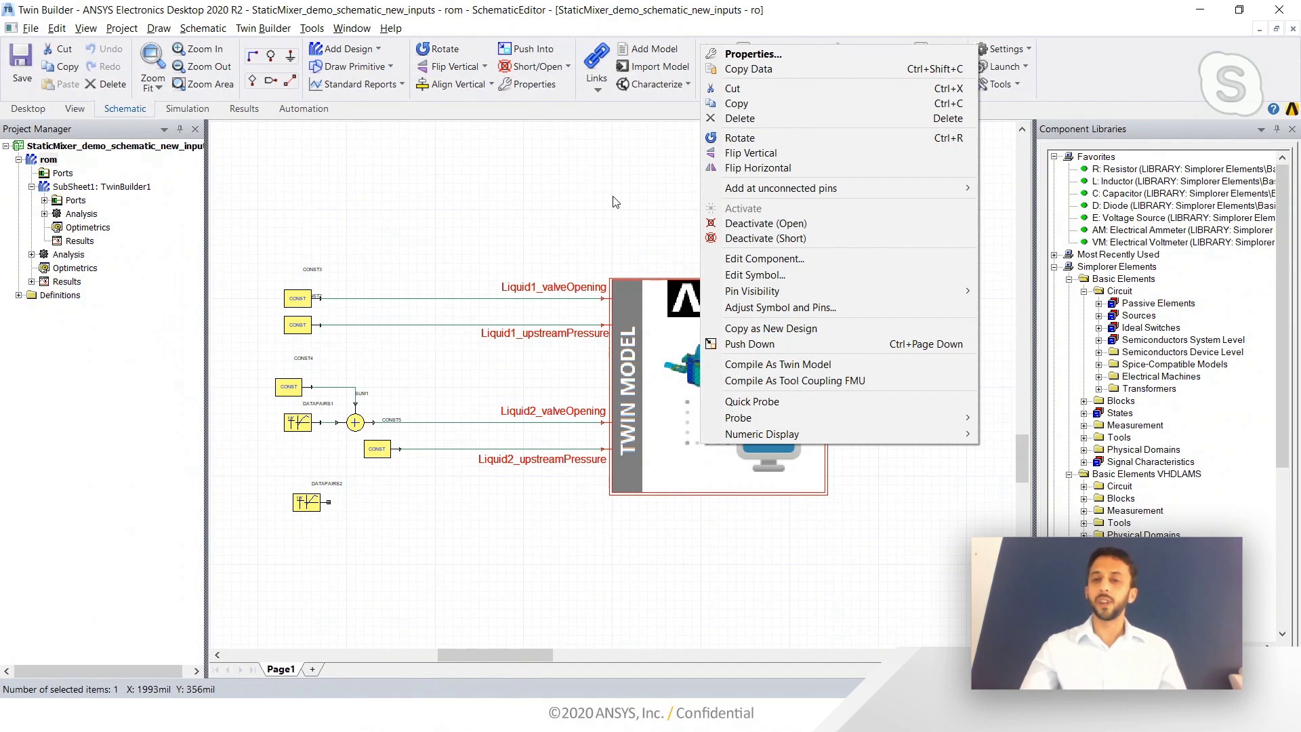
left_click(617, 204)
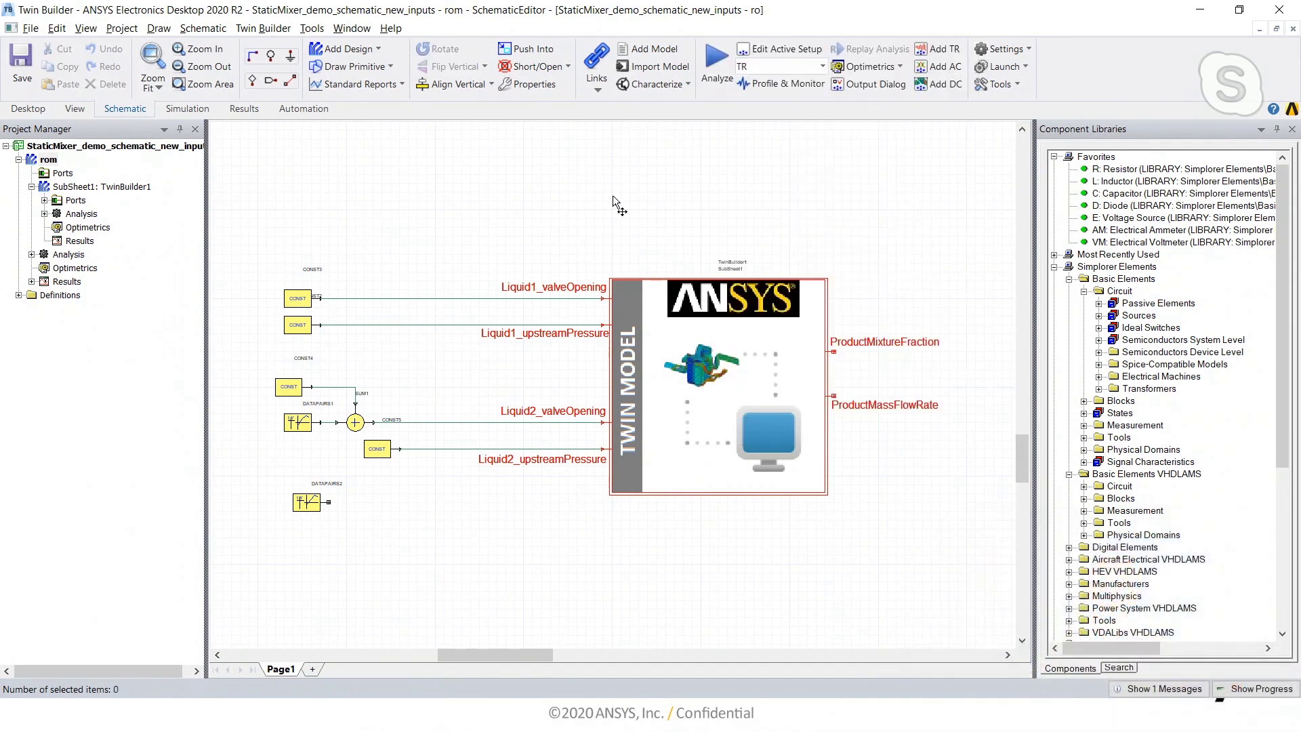
key("alt+Tab")
key("alt+Tab")
key("alt+Tab")
key("alt+Tab")
key("alt+Tab")
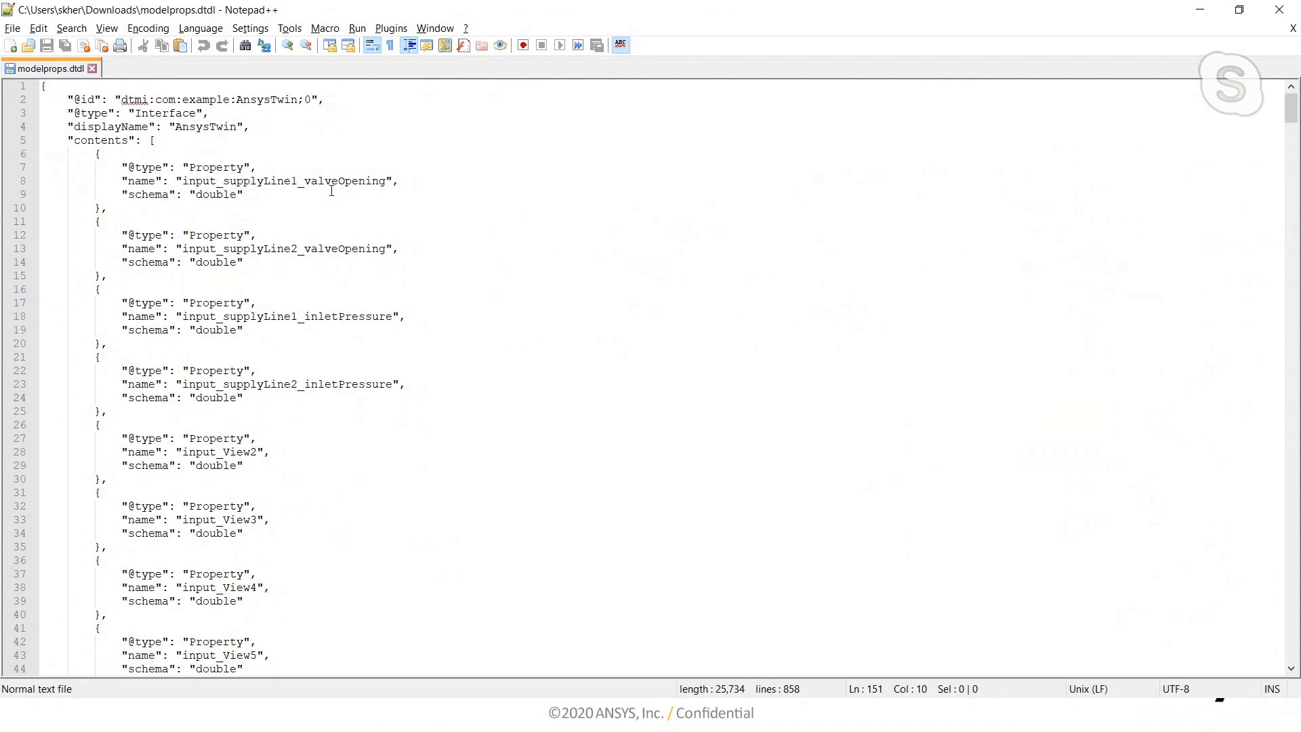
- Scroll through the AnsysTwin properties in modelprops.dtdl, then bring the PowerPoint slide show forward
scroll(408, 263, "down", 2)
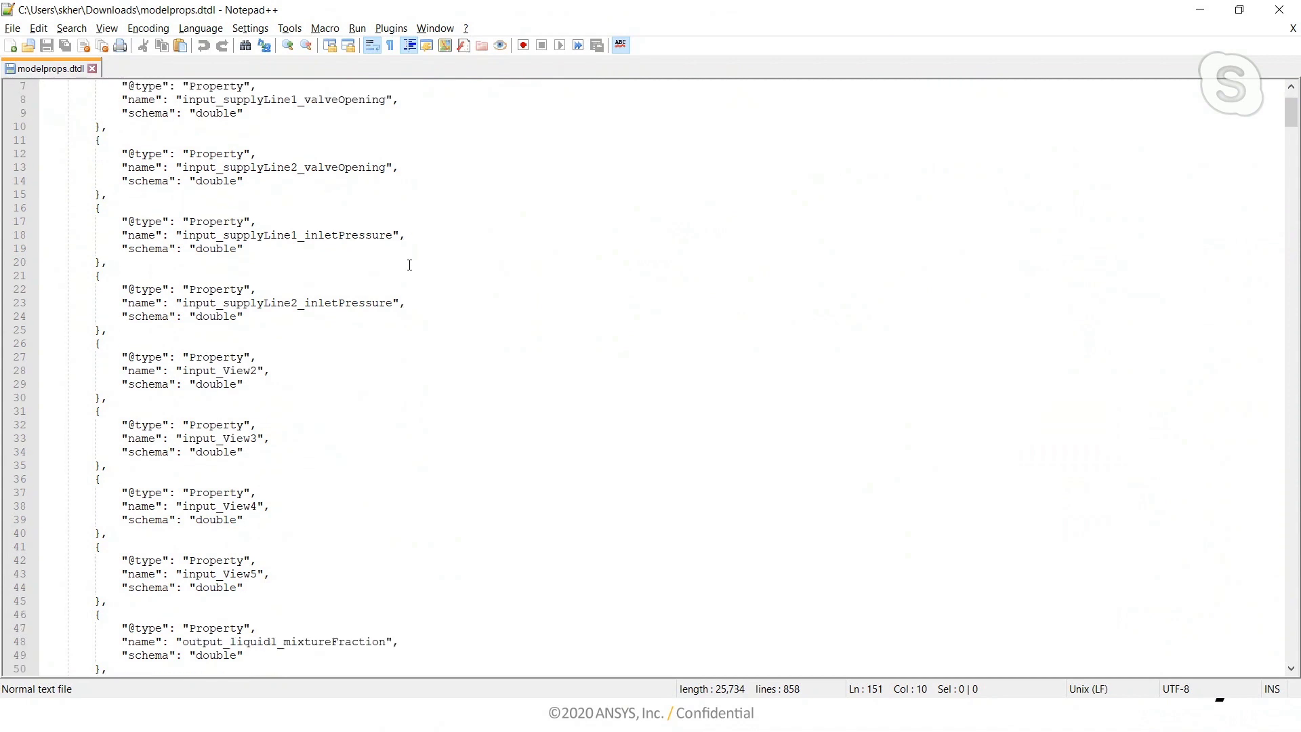
scroll(409, 265, "up", 2)
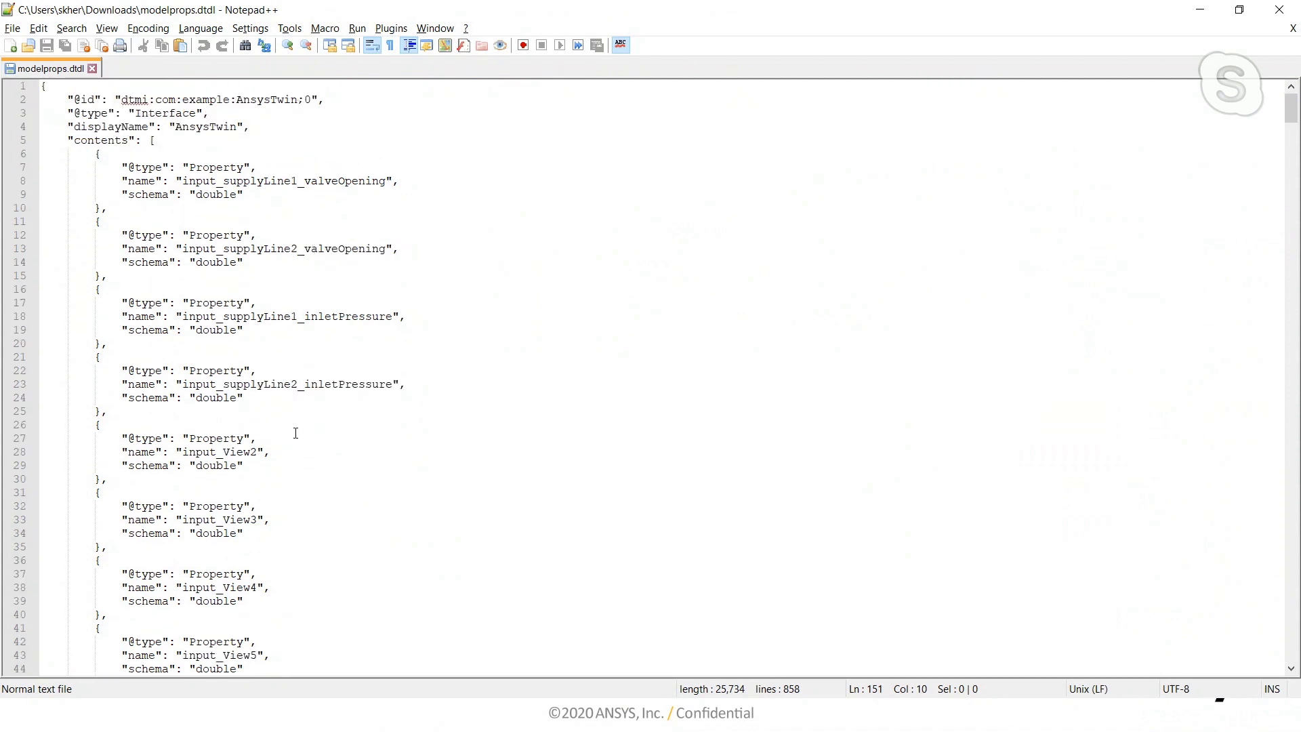
scroll(325, 339, "down", 1)
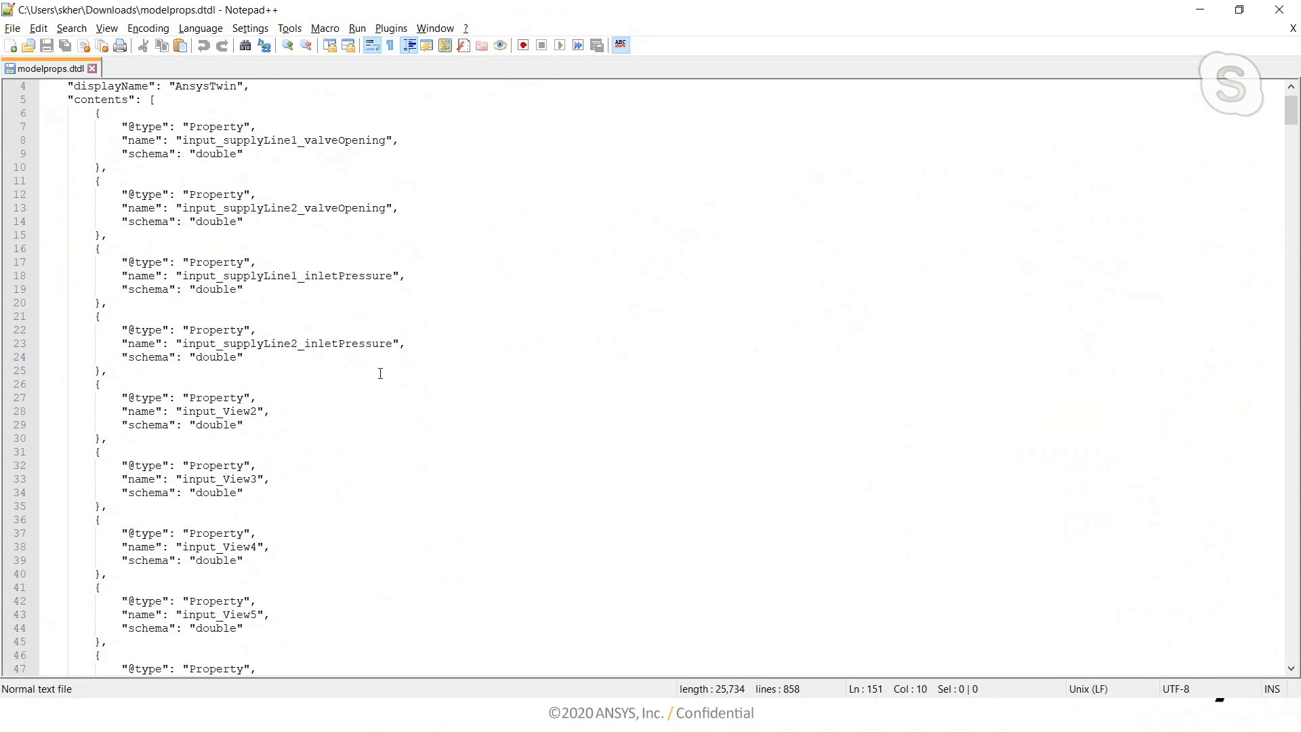
key("alt+Tab")
key("alt+Tab")
key("alt+Tab")
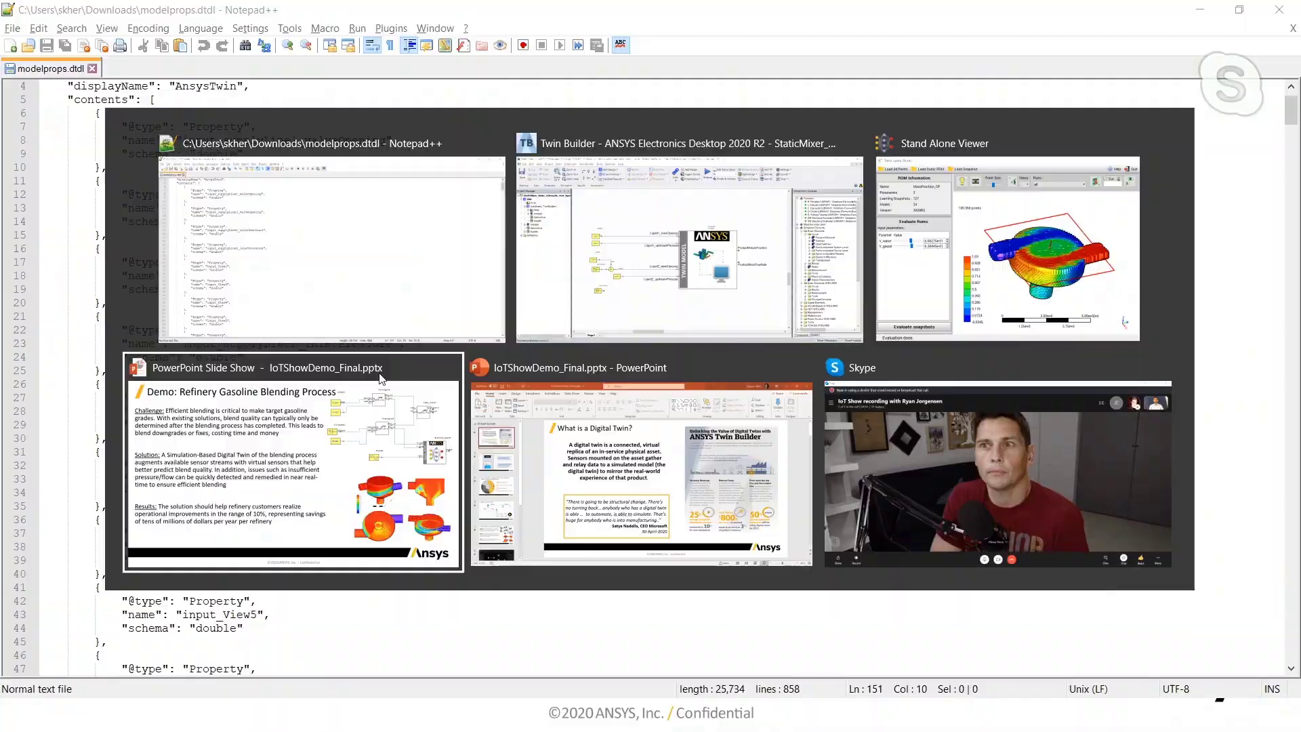
left_click(380, 378)
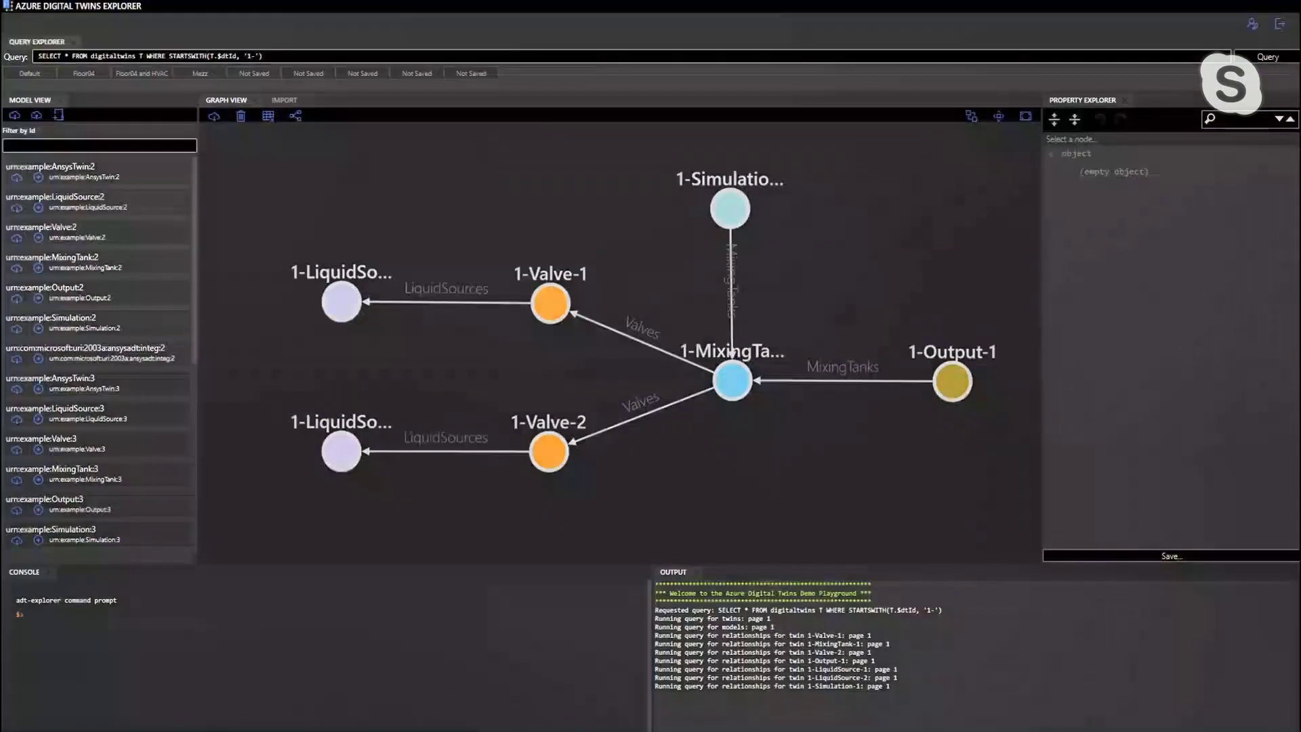
- Inspect the live properties of the 1-LiquidSource-1, 1-Valve-2 and 1-Output-1 twins
left_click(346, 318)
left_click(549, 453)
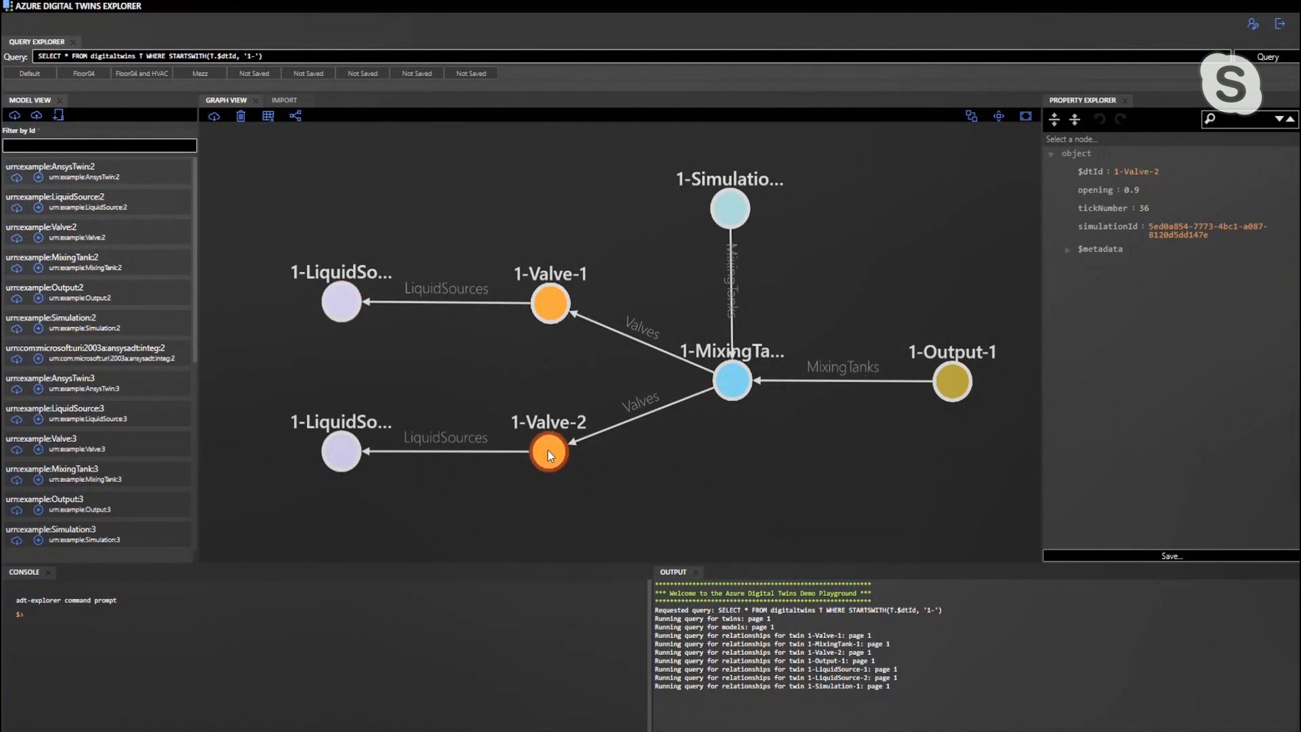
left_click(957, 383)
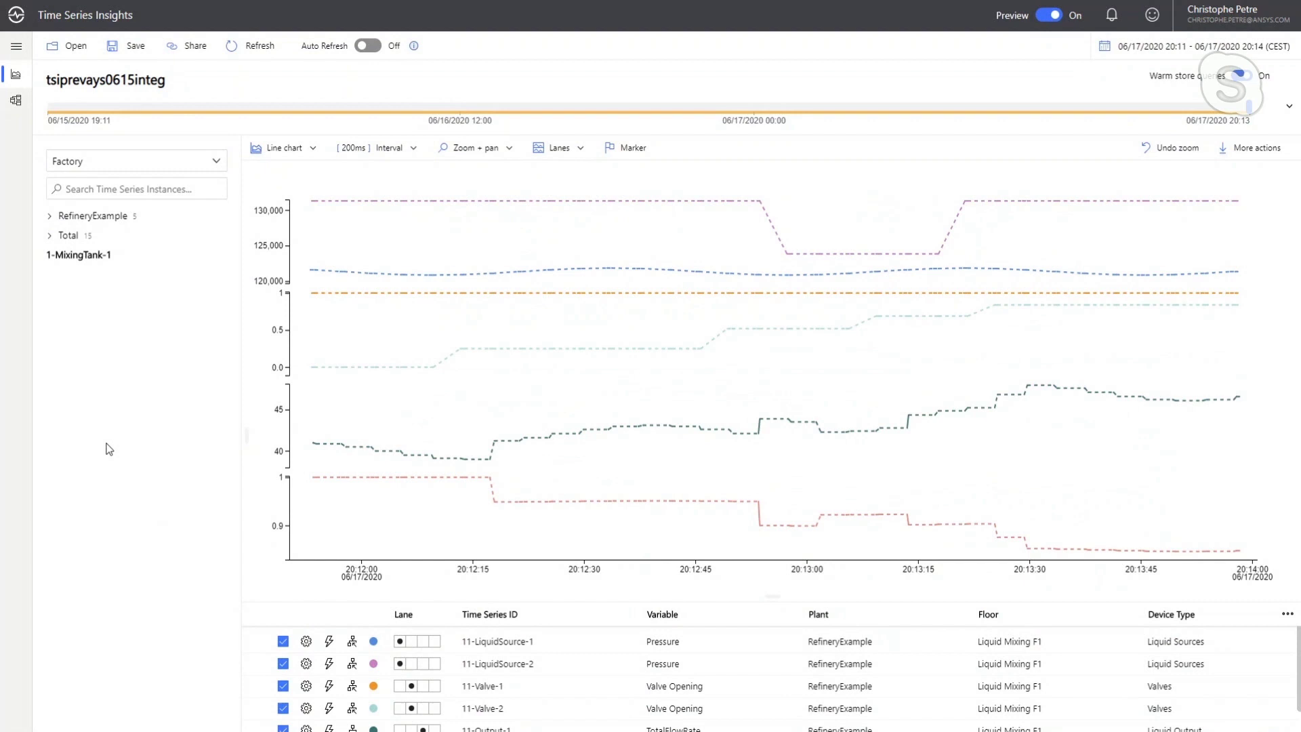
mouse_move(400, 206)
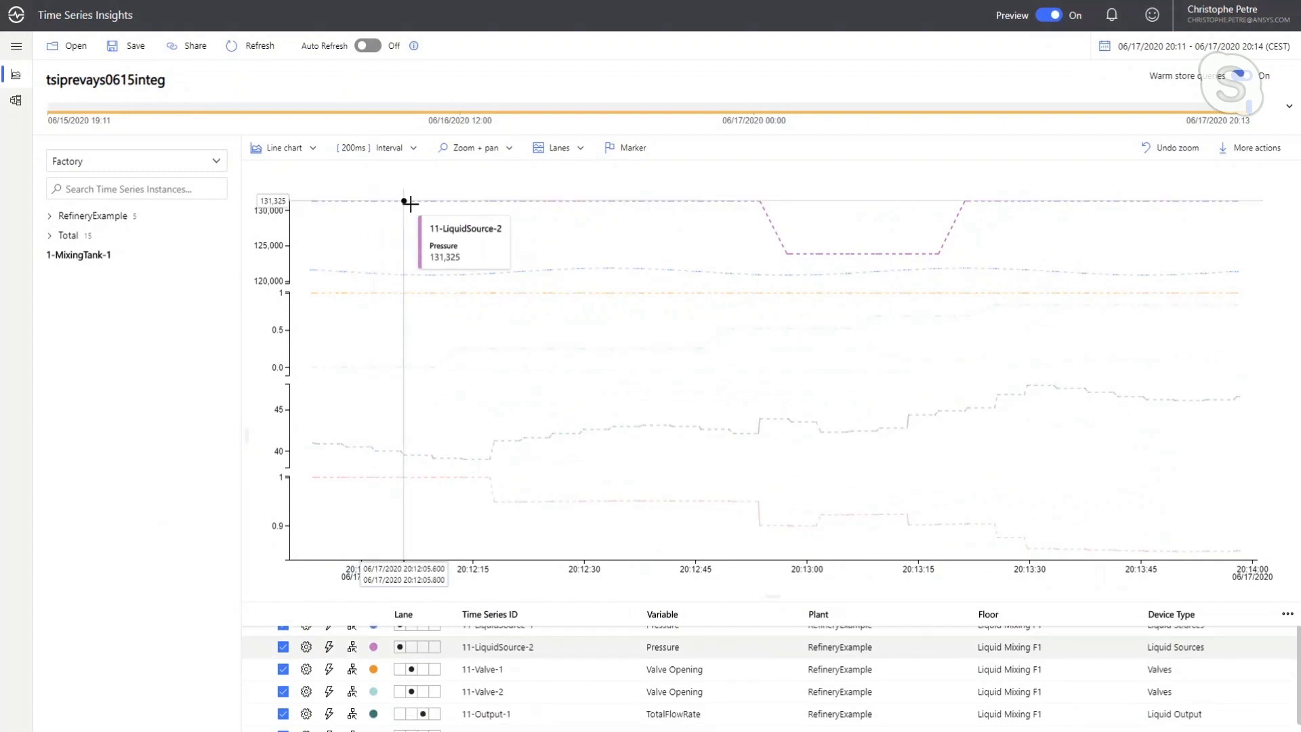
mouse_move(410, 266)
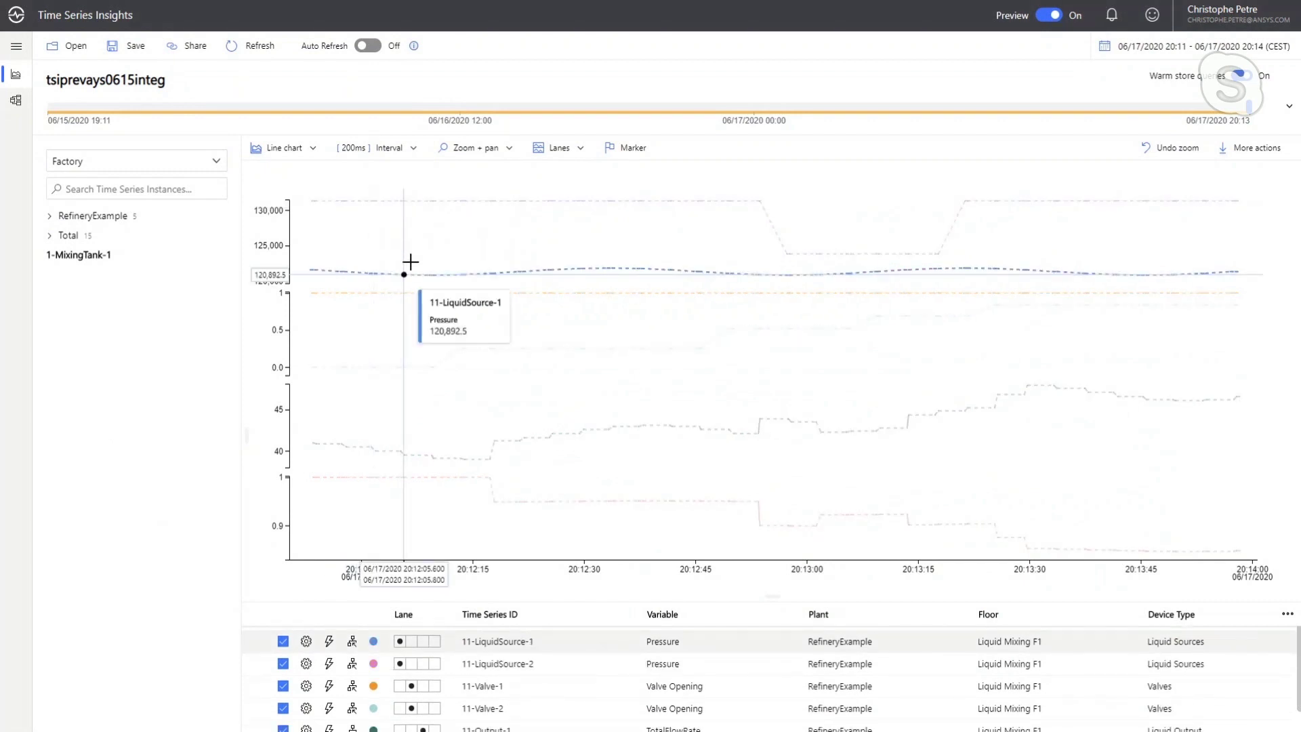
mouse_move(511, 292)
mouse_move(513, 346)
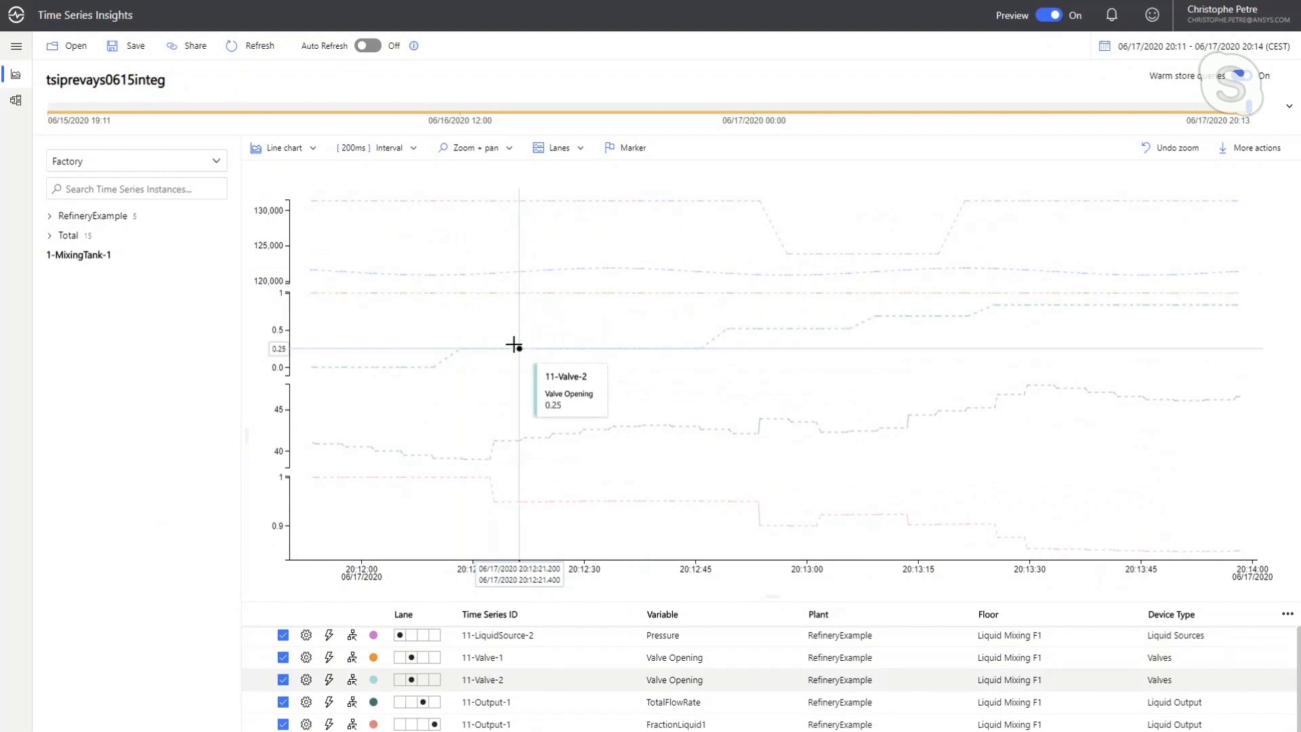
mouse_move(589, 436)
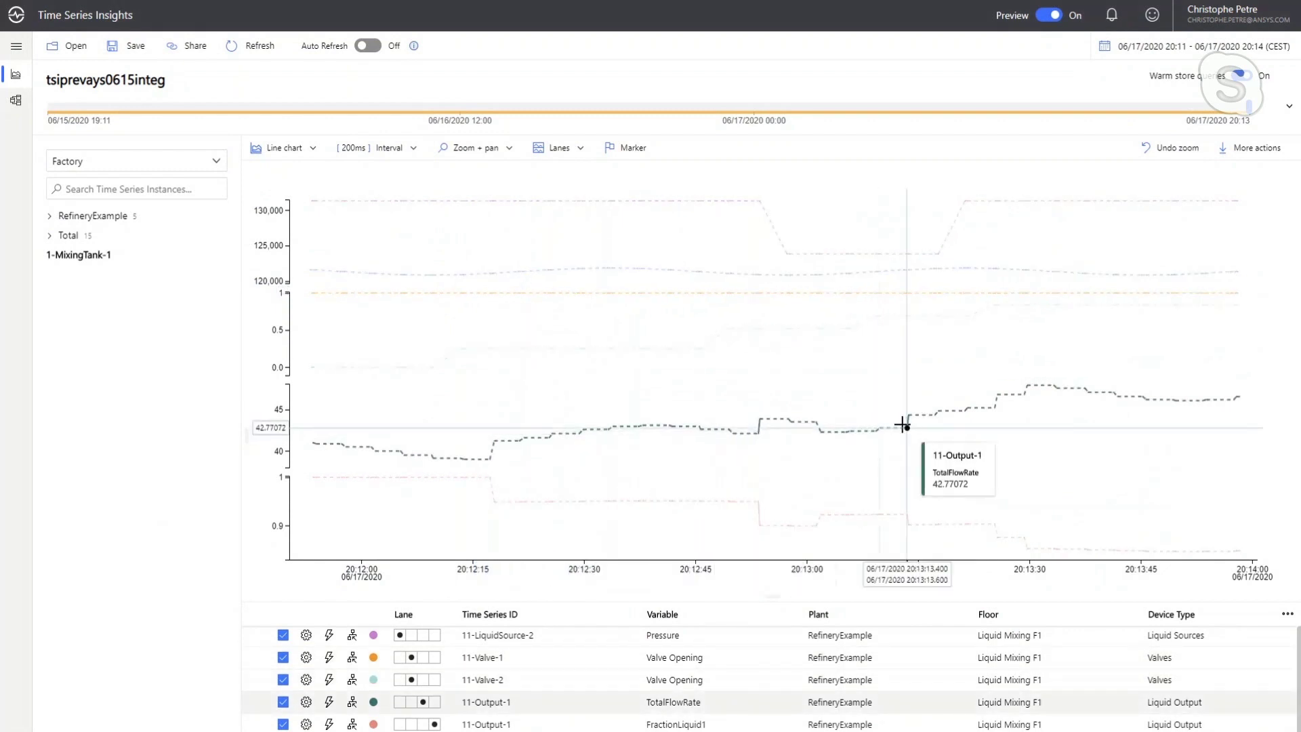
mouse_move(836, 518)
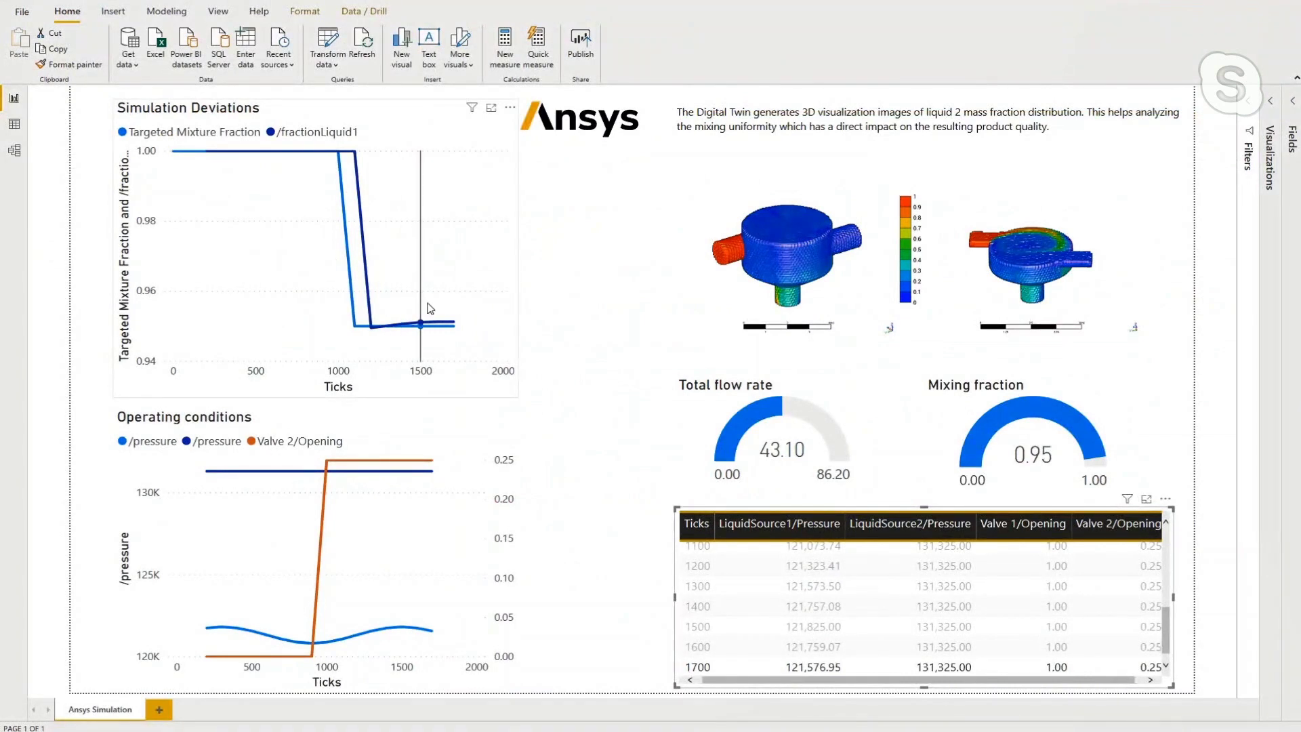
- Watch the Simulation Deviations and Operating conditions charts stream until mixing fraction reaches 0.85 at 3600 ticks
mouse_move(429, 308)
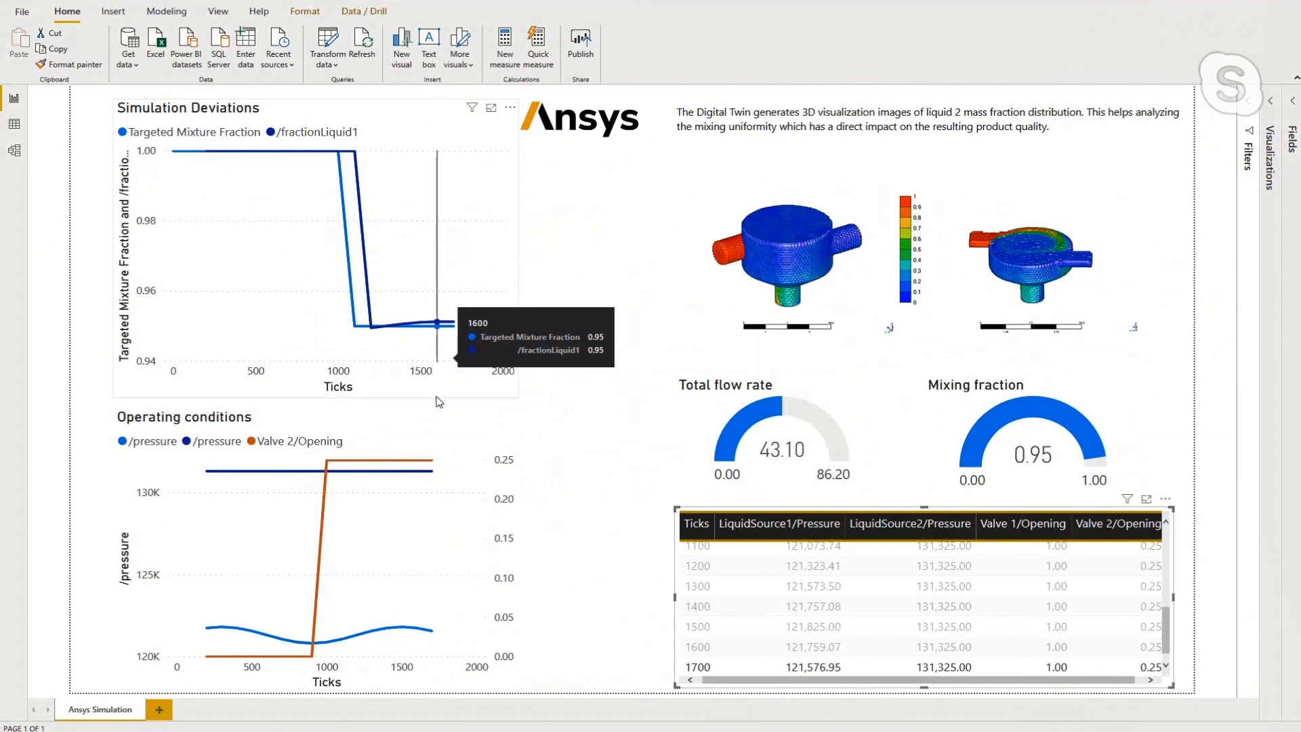
mouse_move(416, 473)
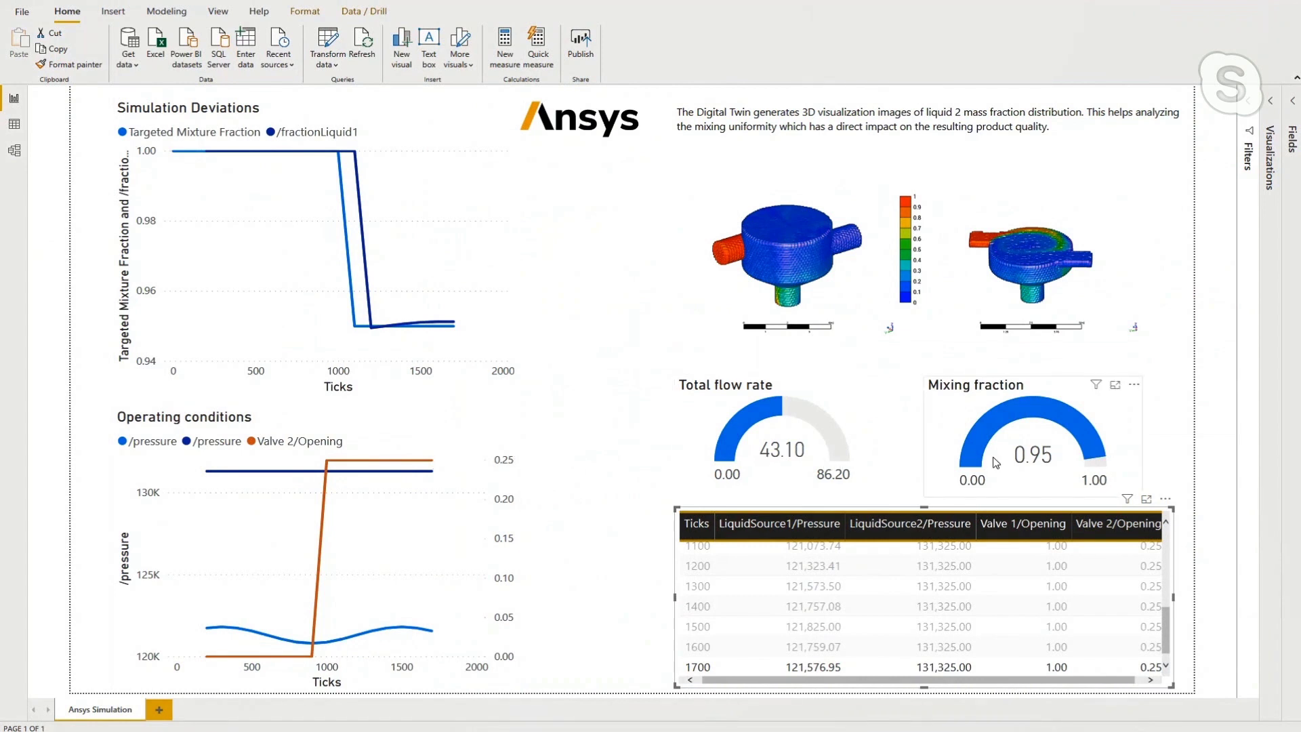
mouse_move(984, 465)
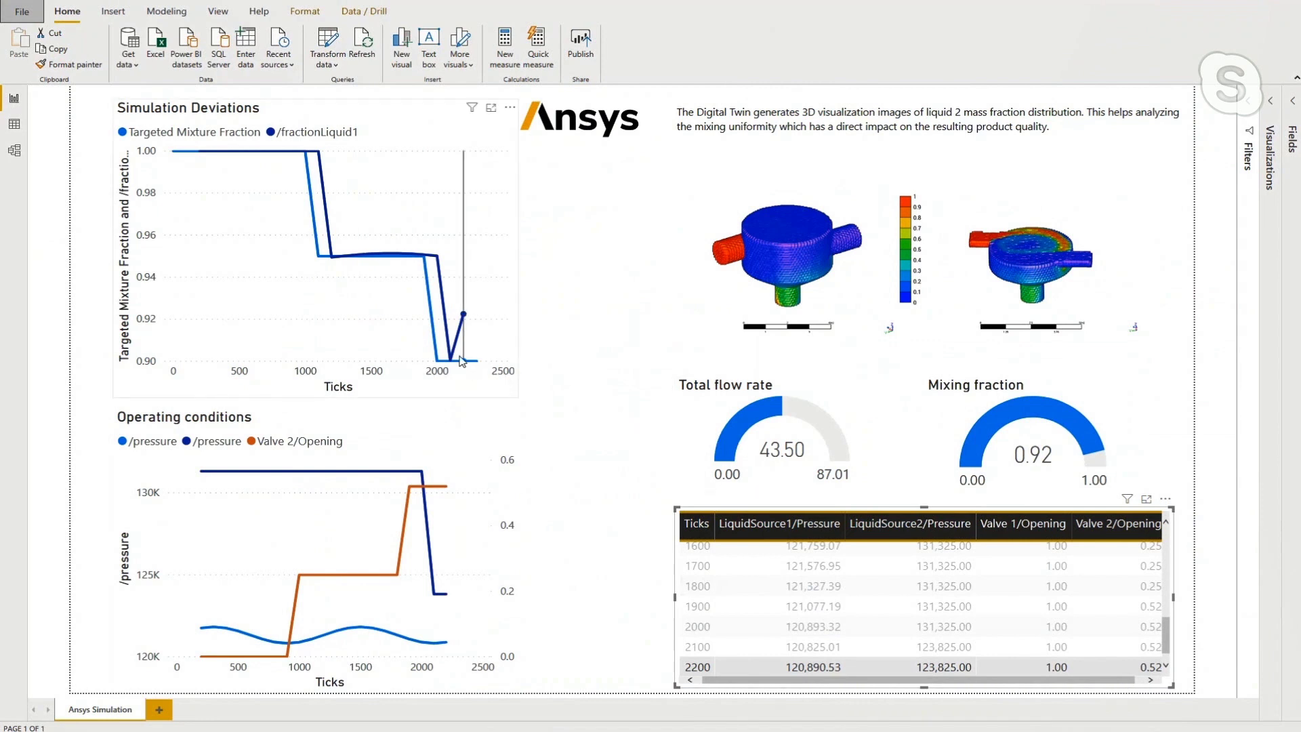
mouse_move(461, 362)
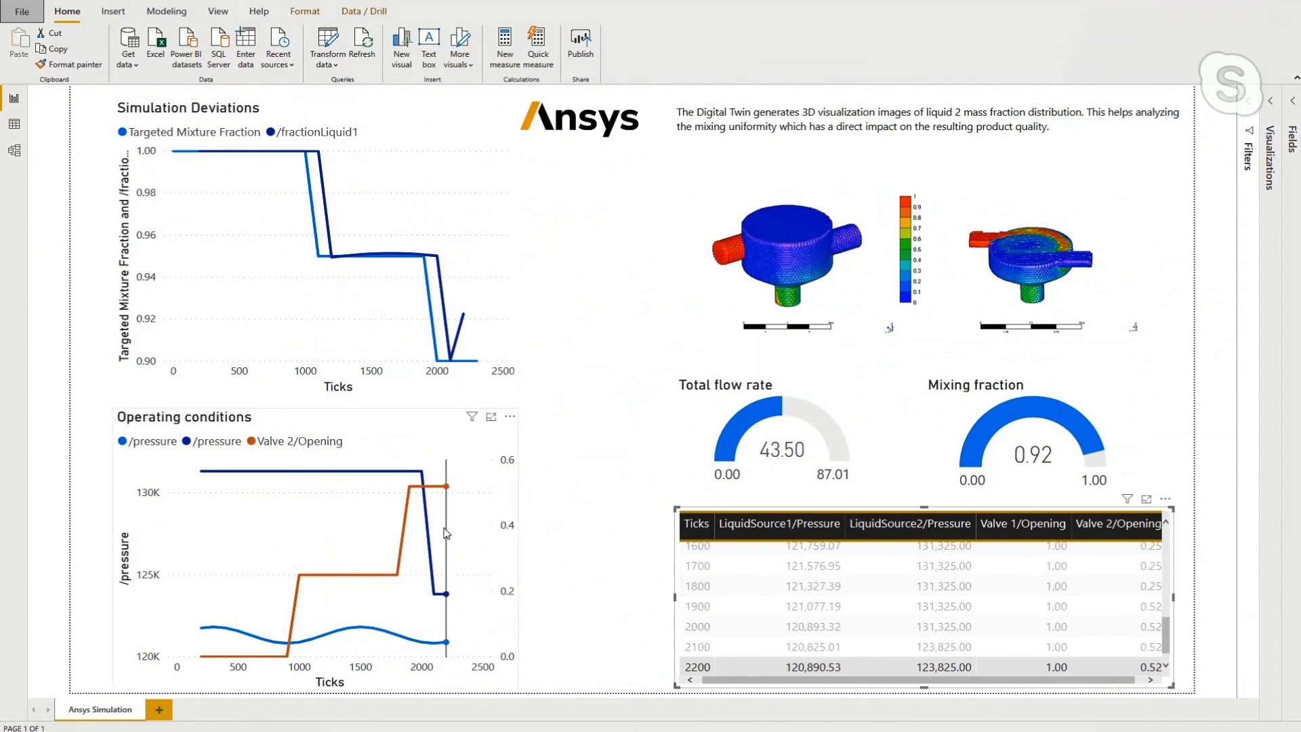
mouse_move(448, 588)
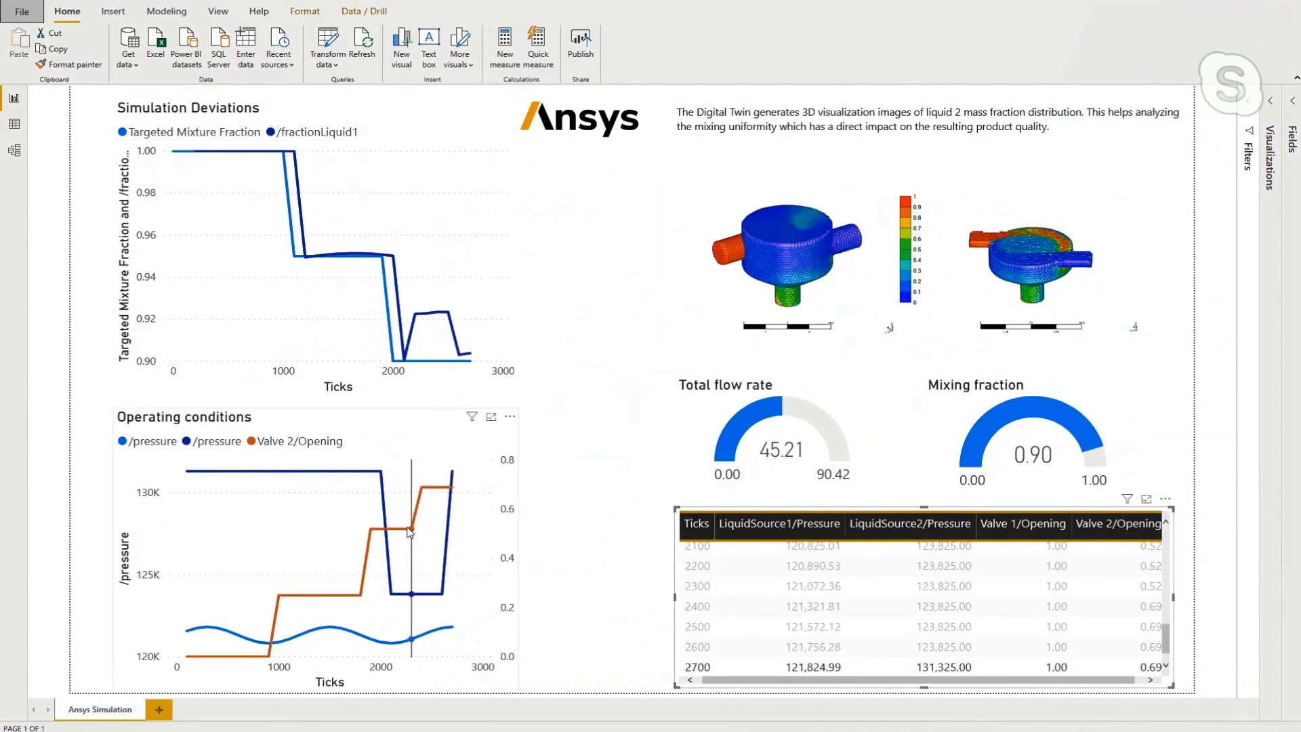
mouse_move(411, 531)
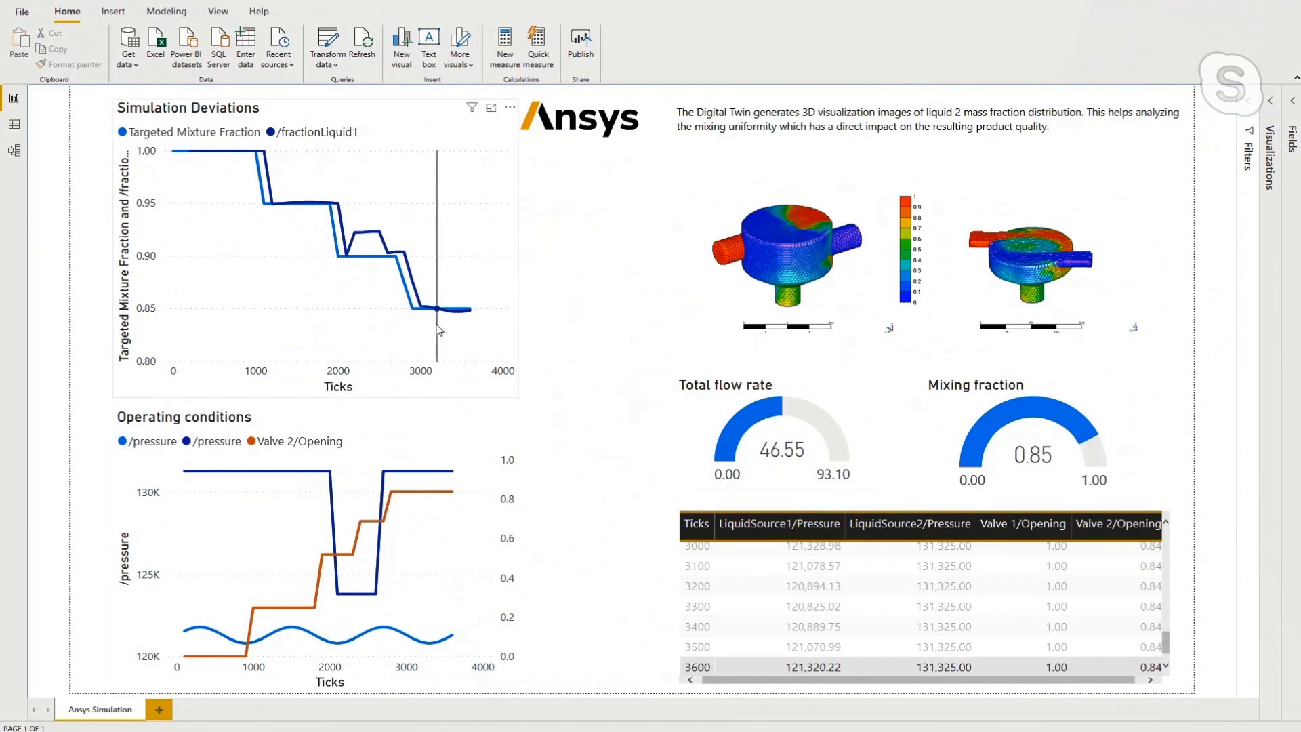
mouse_move(439, 330)
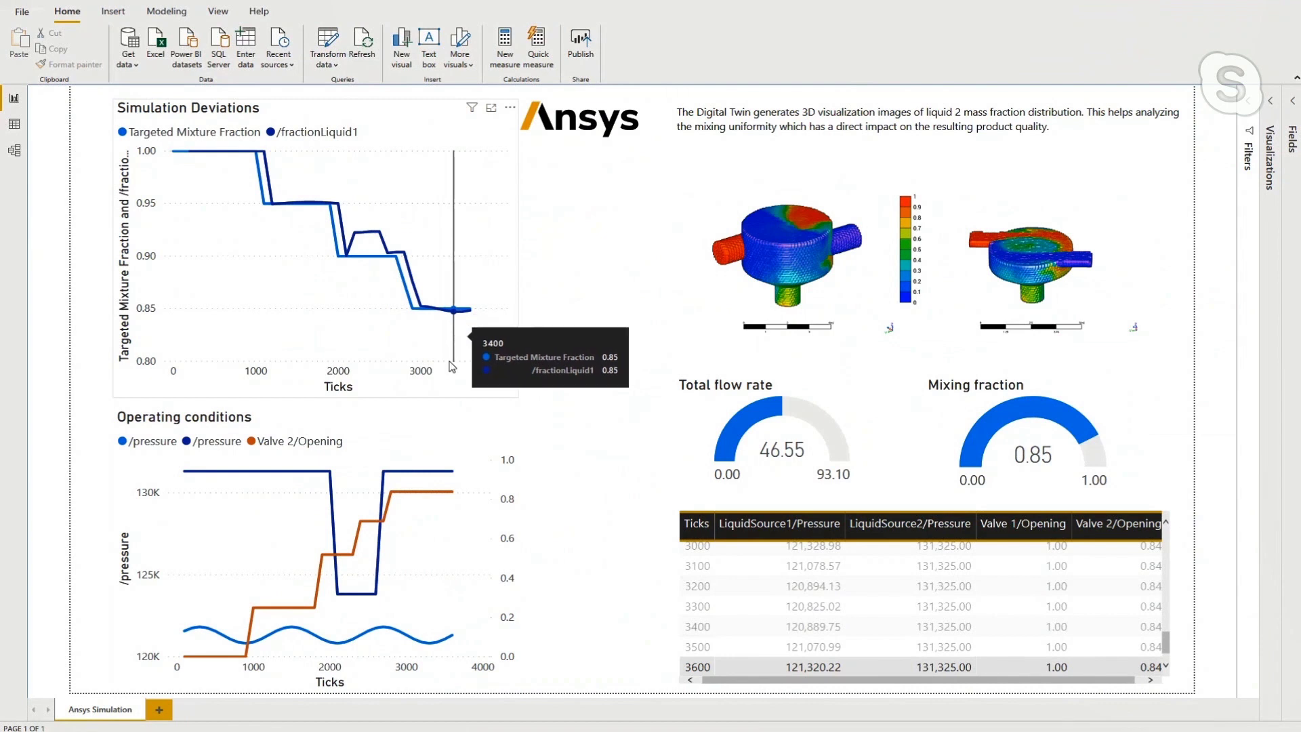
- Cross-filter the report through table rows 2300, 2800 and 3200, ending at flow rate 46.80, mixing fraction 0.90
mouse_move(521, 556)
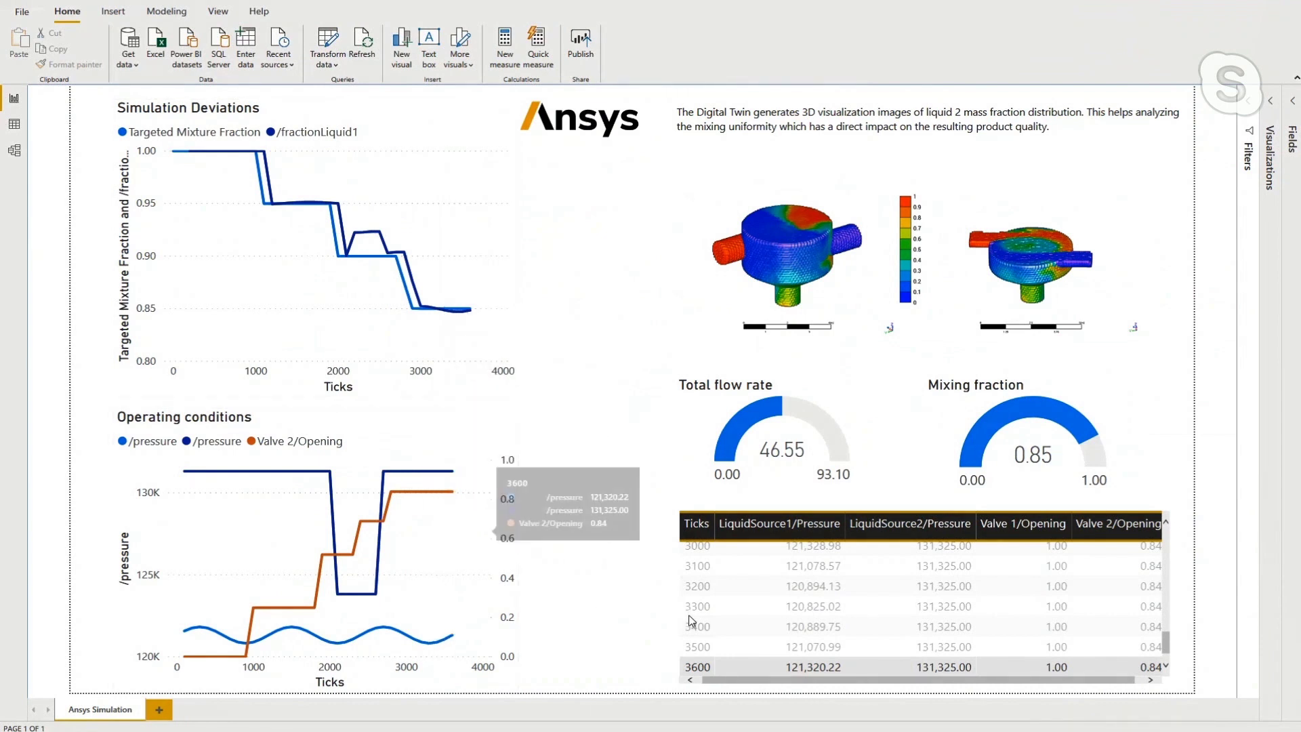
scroll(765, 610, "up", 3)
scroll(764, 610, "up", 4)
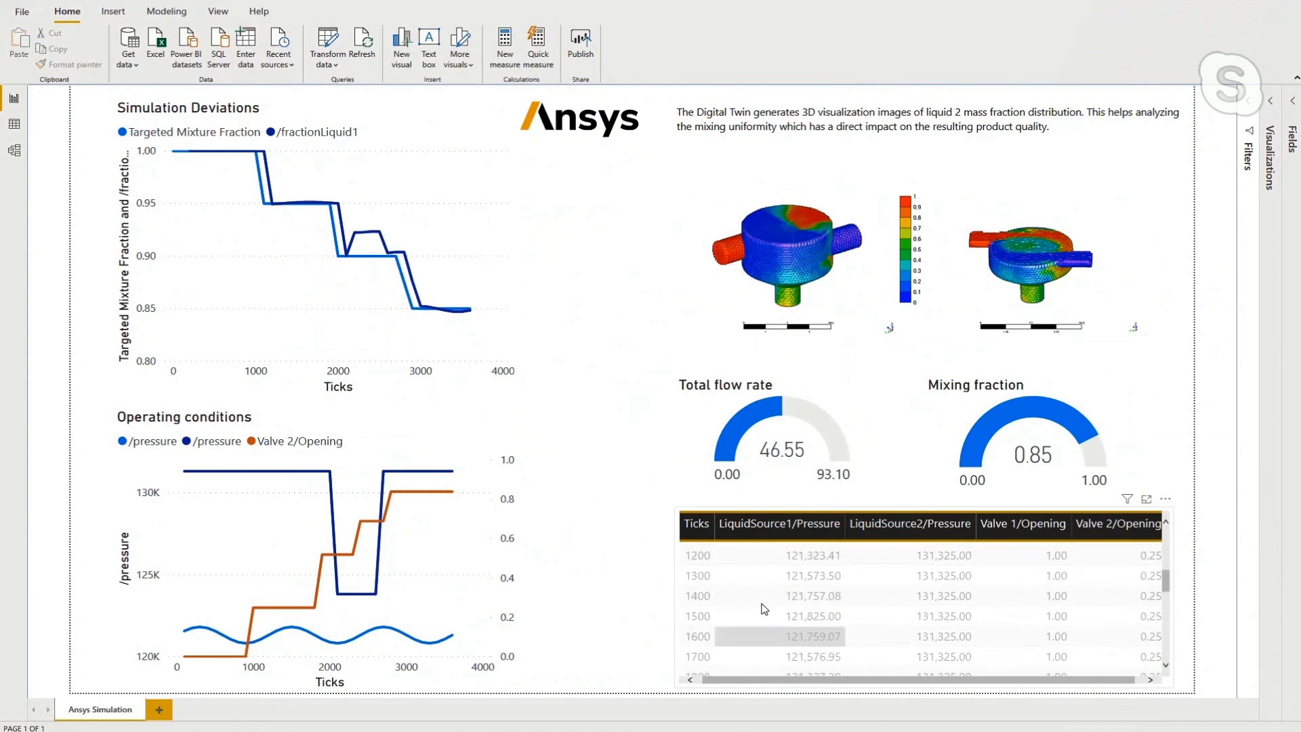
scroll(764, 610, "down", 4)
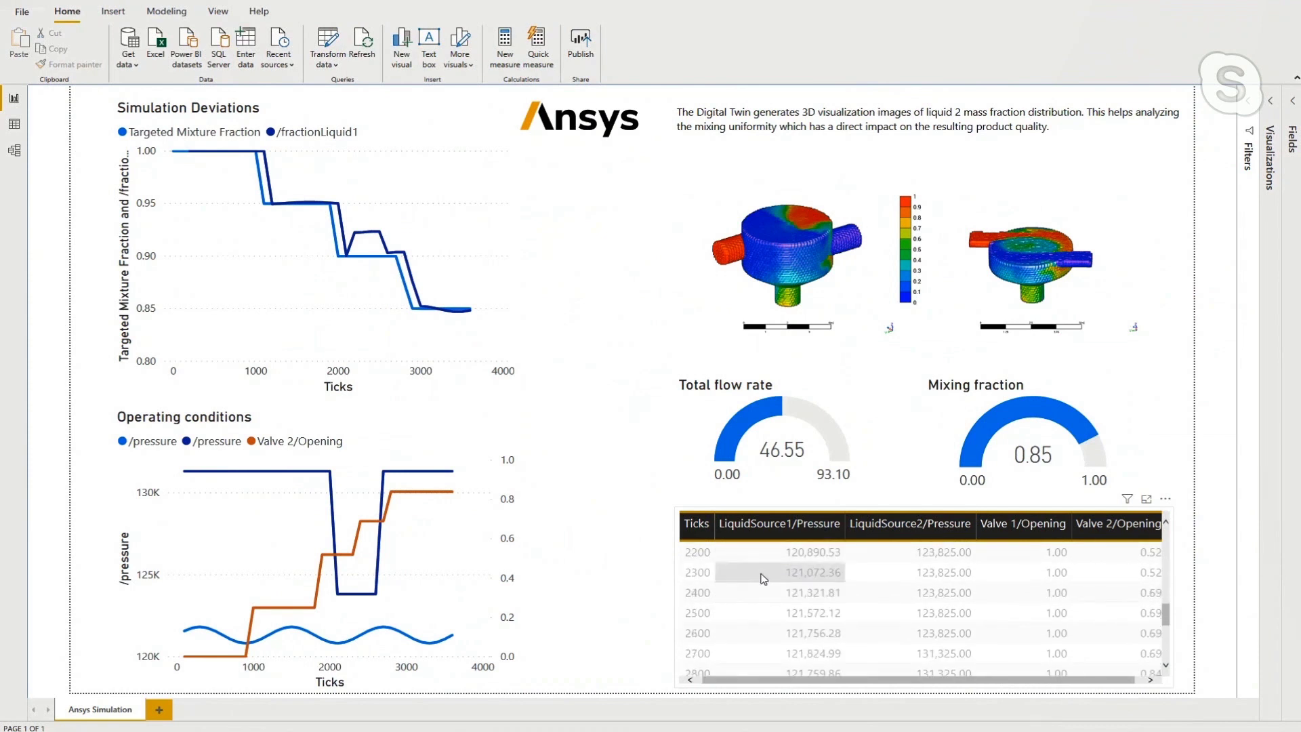
left_click(764, 580)
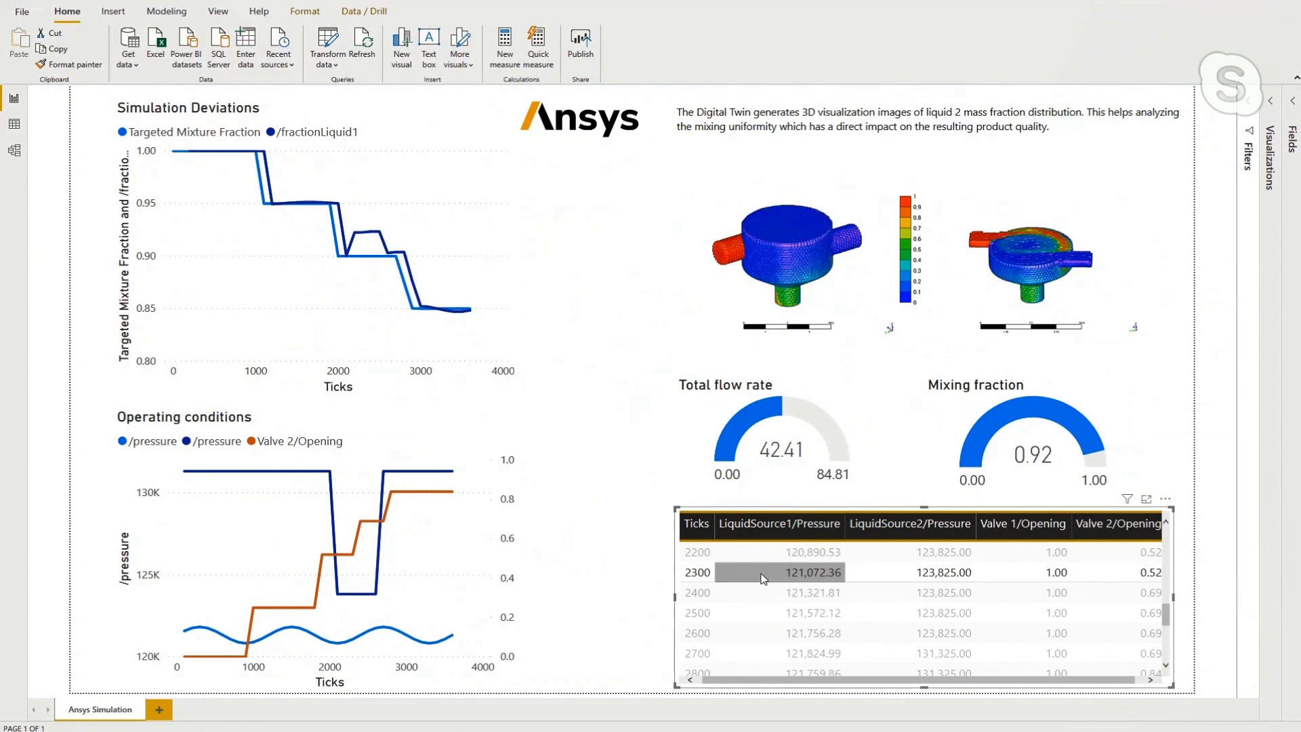
scroll(764, 579, "down", 1)
left_click(760, 589)
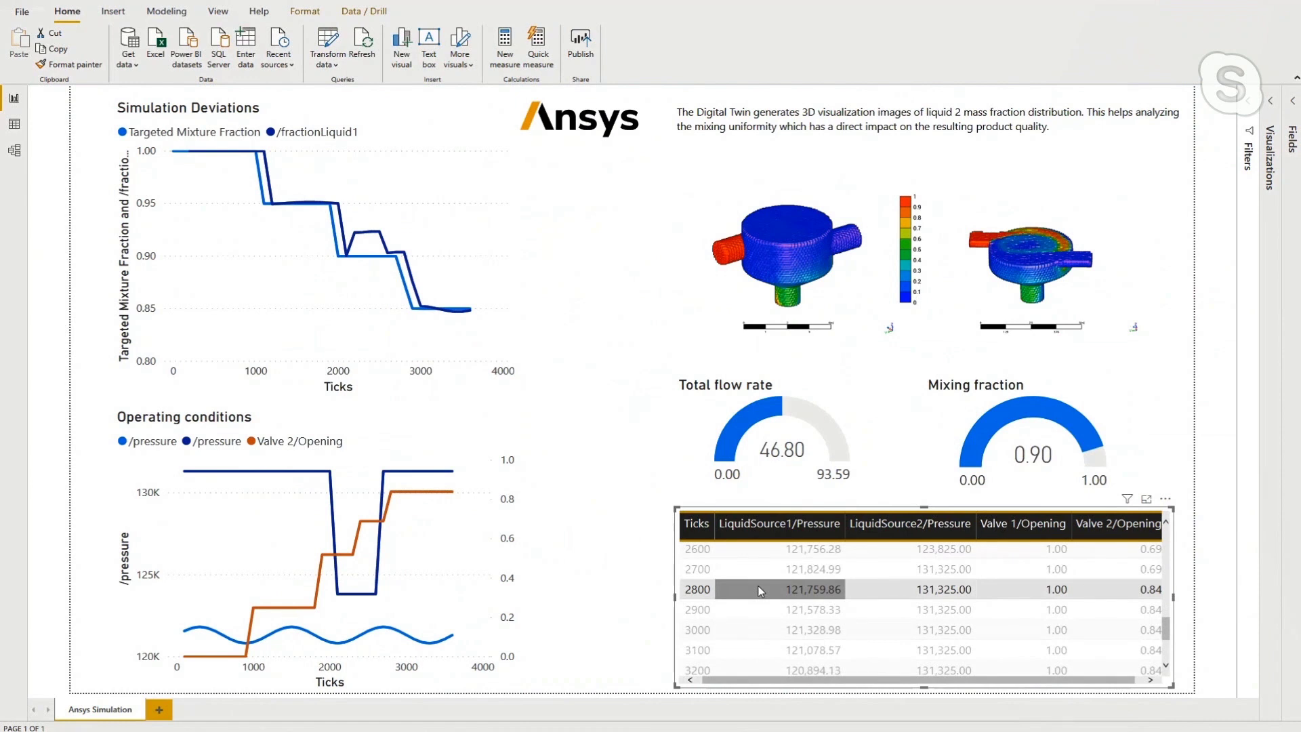
scroll(761, 591, "down", 1)
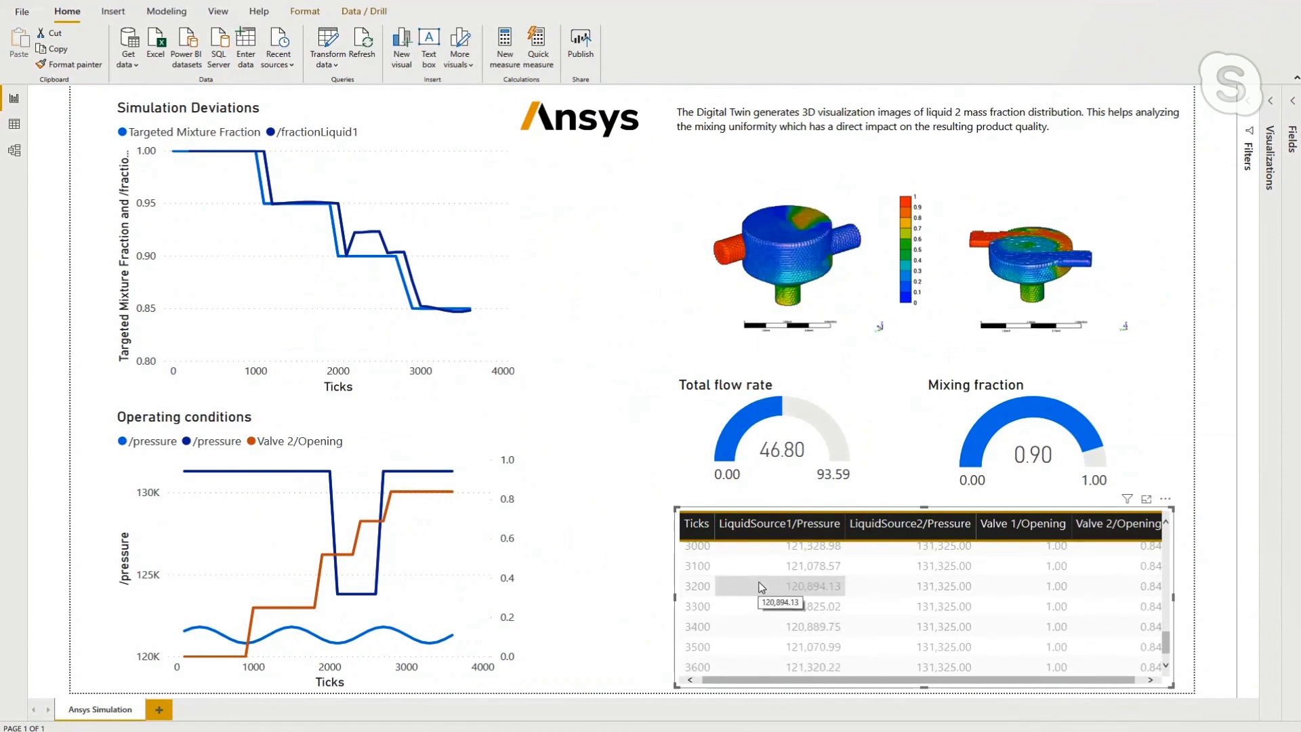
left_click(760, 588)
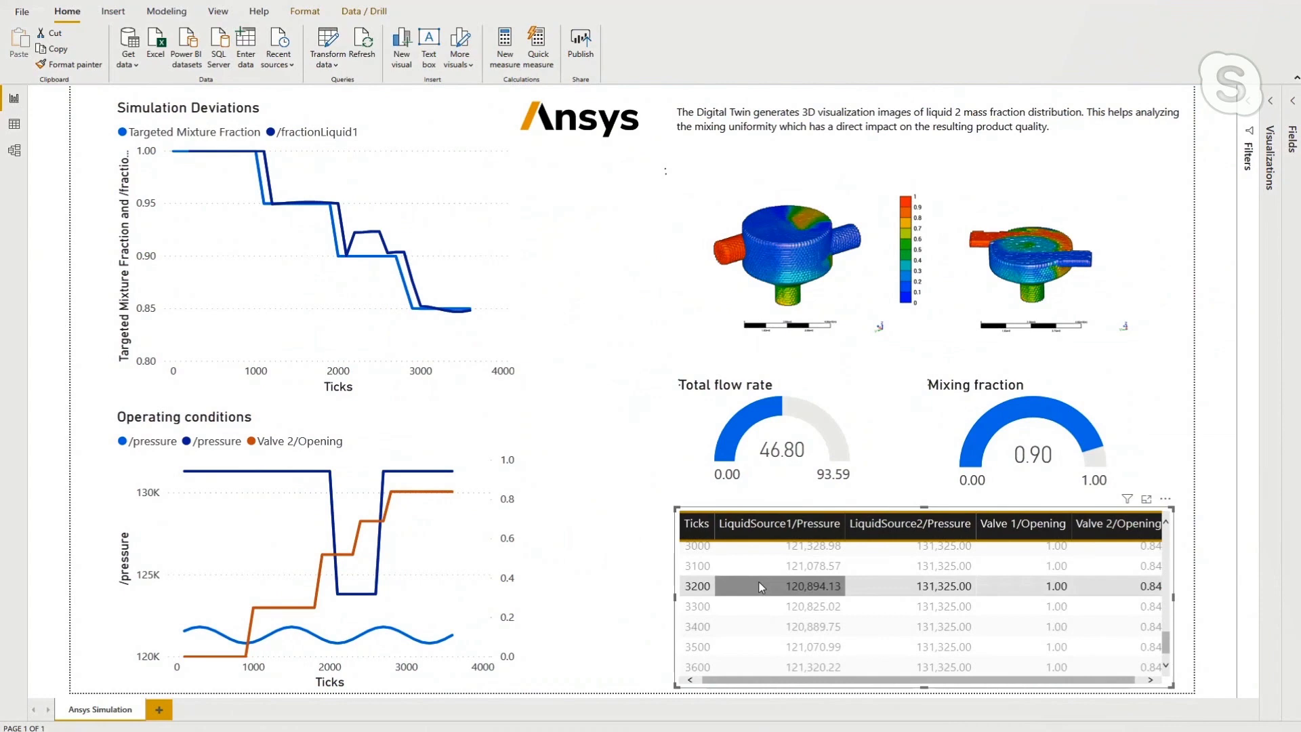